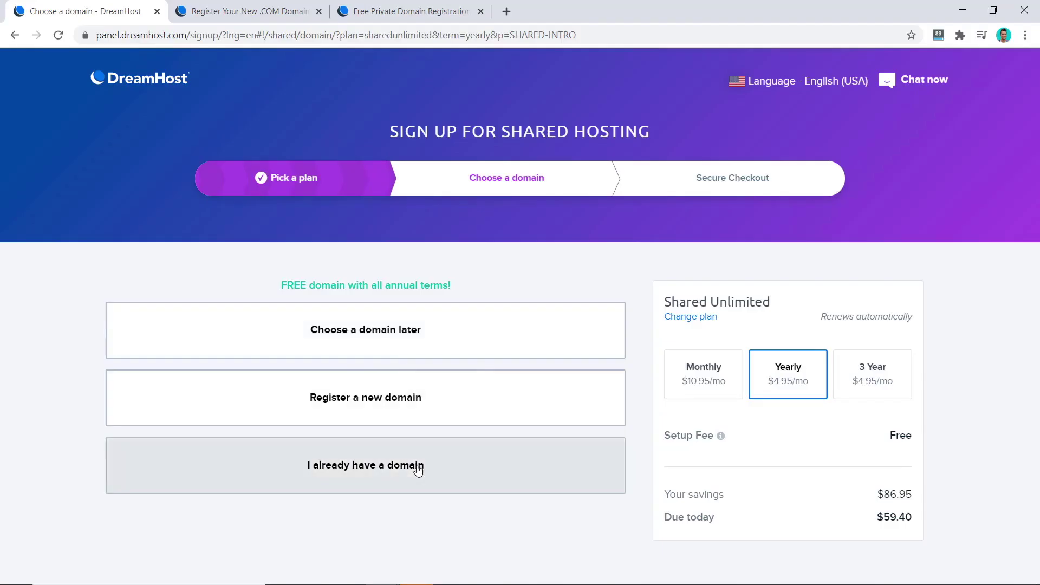
# Preview signing up with the existing domain dotcomdollar.xyz, then the panel's One-Click Installs page.
pyautogui.click(420, 467)
pyautogui.click(322, 464)
pyautogui.write('dotcomdollar.xyz')
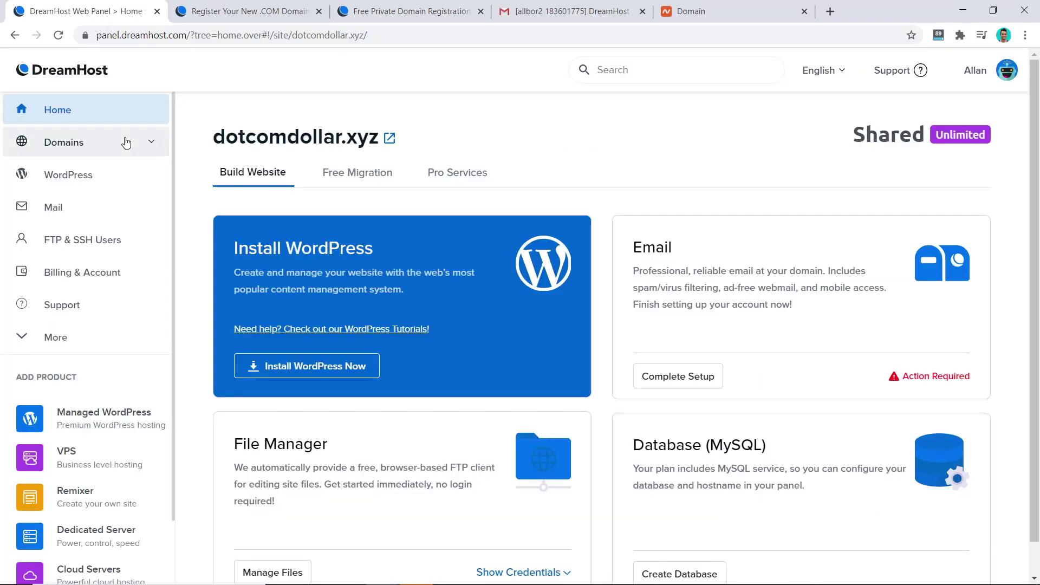
pyautogui.click(126, 142)
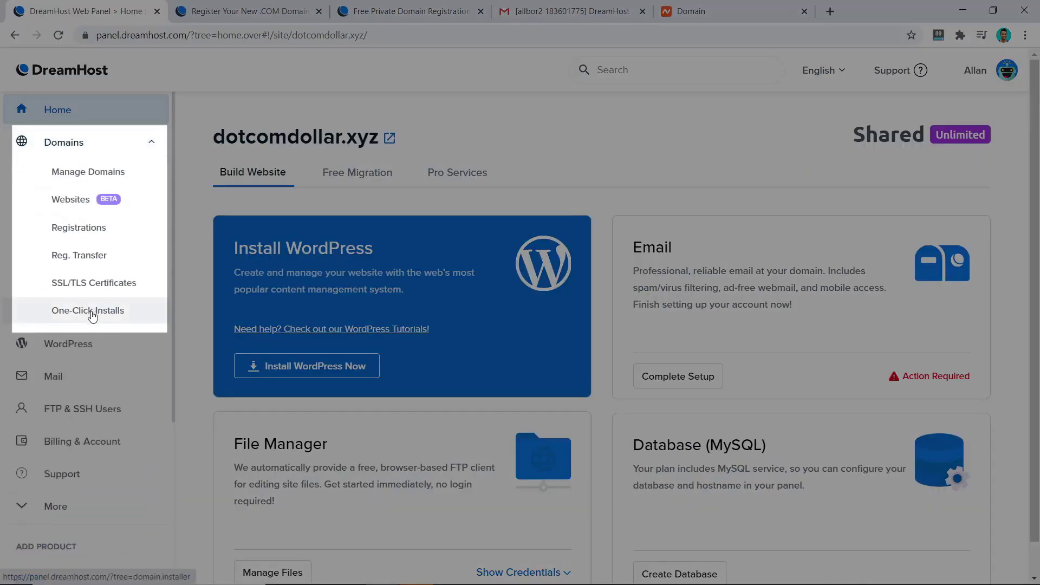
pyautogui.click(92, 313)
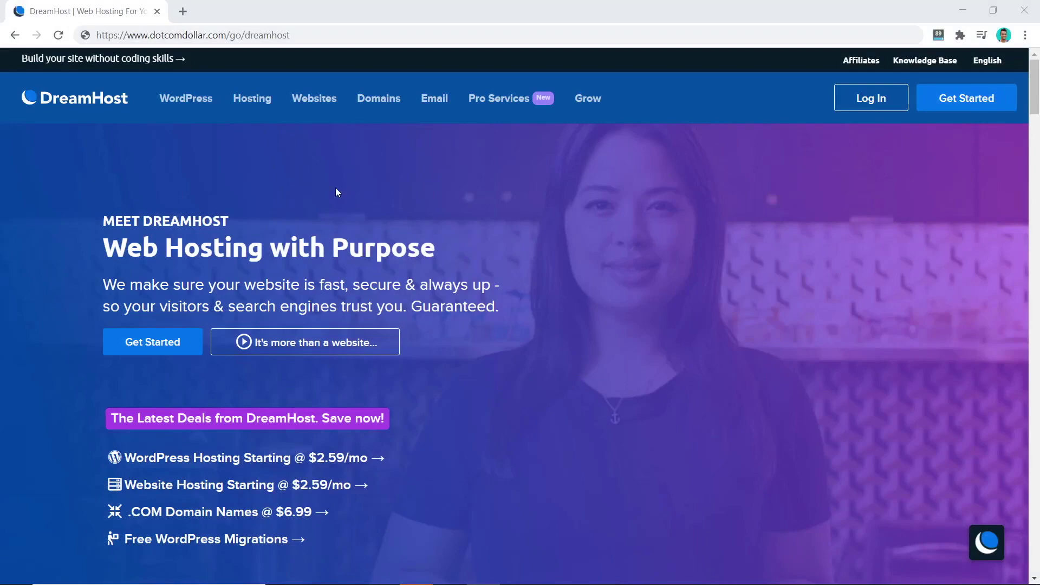
# Go to the WordPress Hosting page and scroll to the Starter and Unlimited plan cards.
pyautogui.moveTo(246, 100)
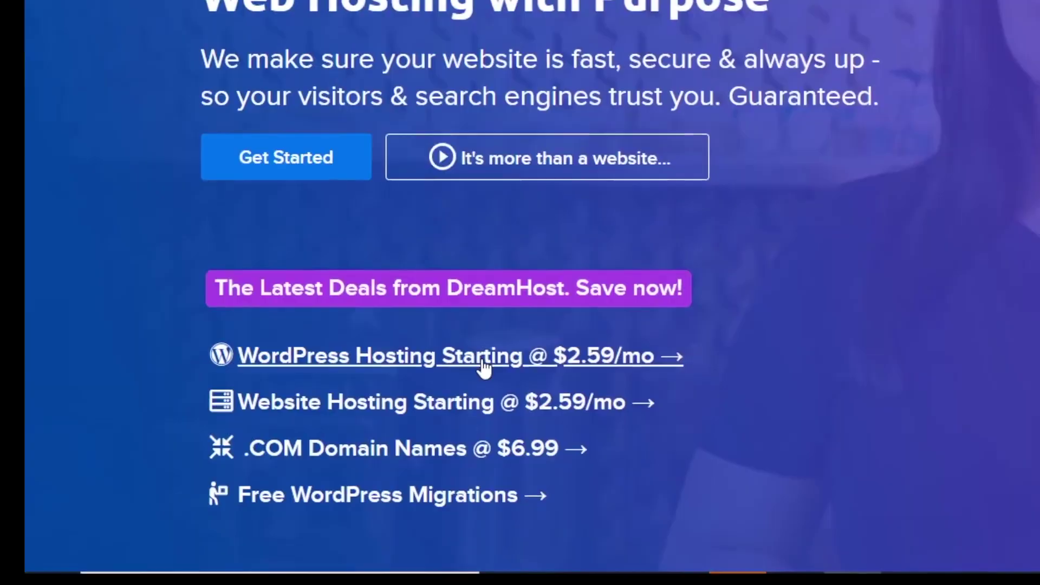
pyautogui.click(483, 362)
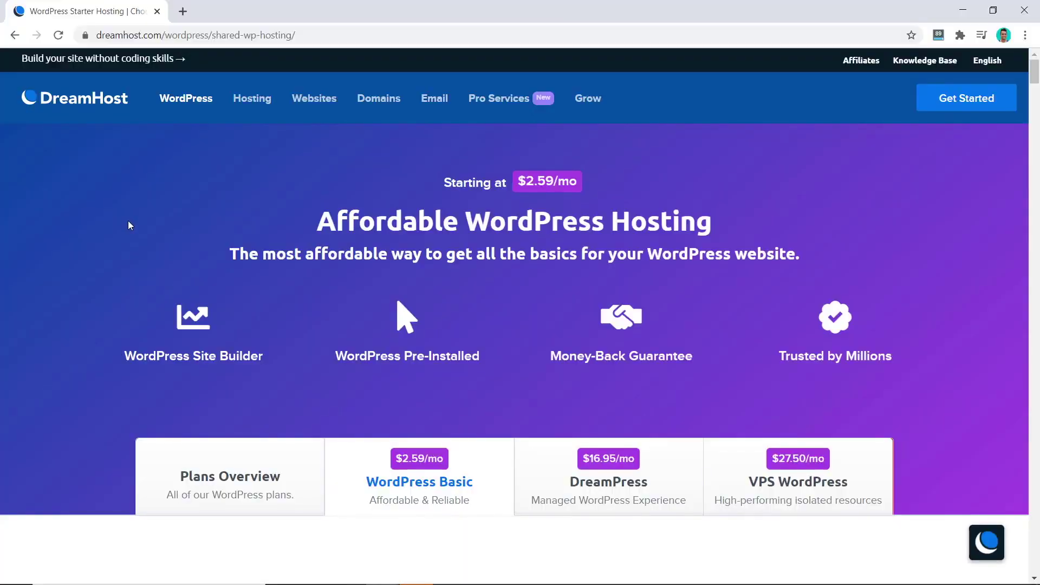
pyautogui.scroll(-9, 128, 225)
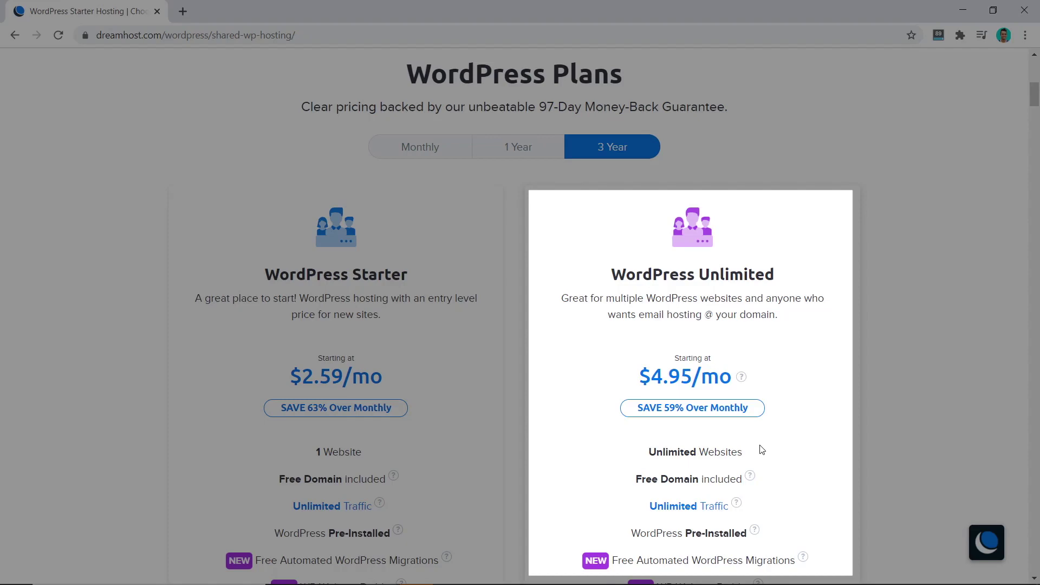
# Compare 1 Year, Monthly and 3 Year pricing, settle on 1 Year, and sign up for Unlimited.
pyautogui.scroll(-3, 761, 450)
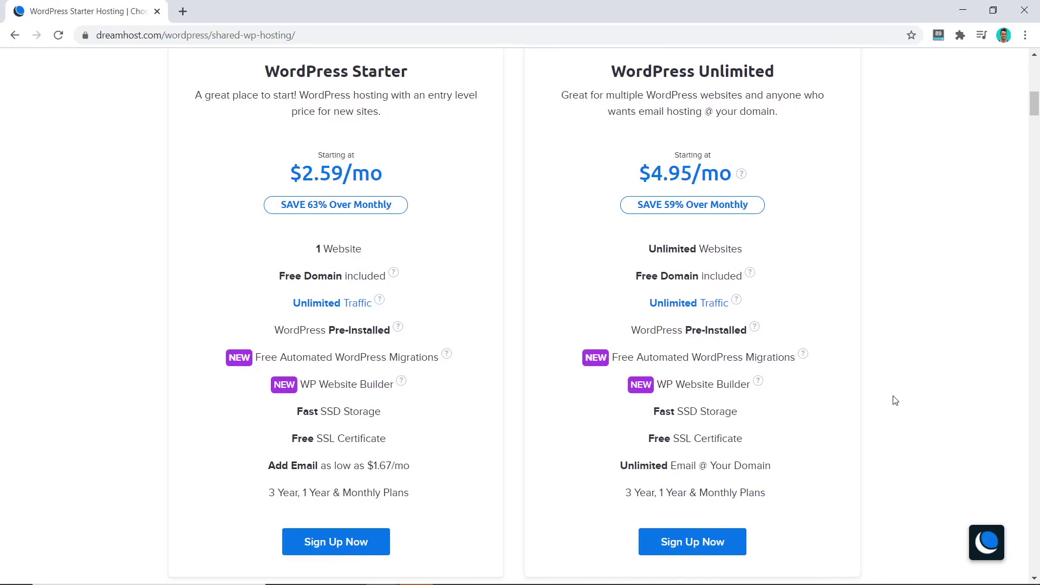
pyautogui.scroll(3, 895, 400)
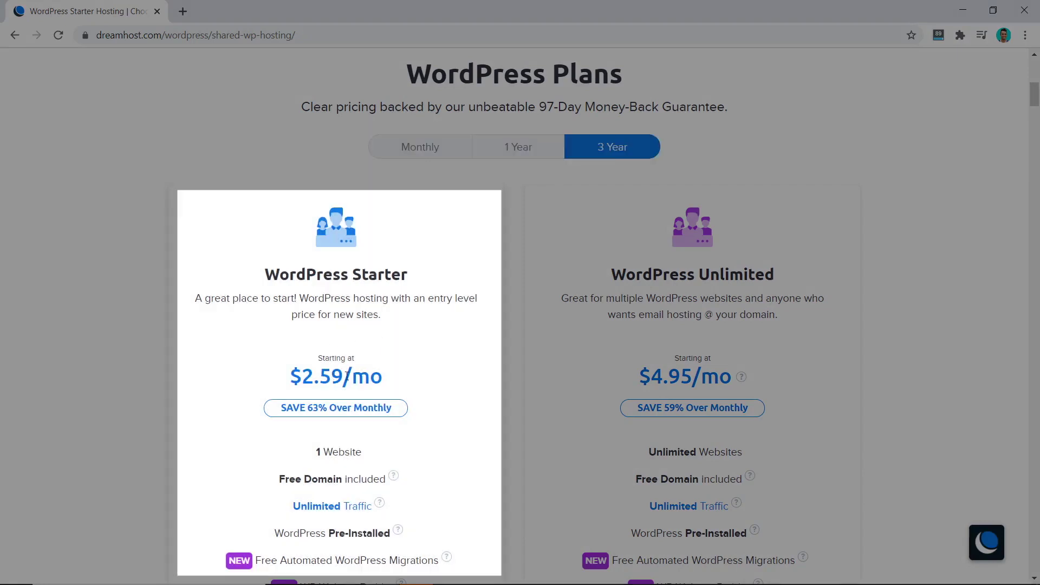
pyautogui.click(518, 153)
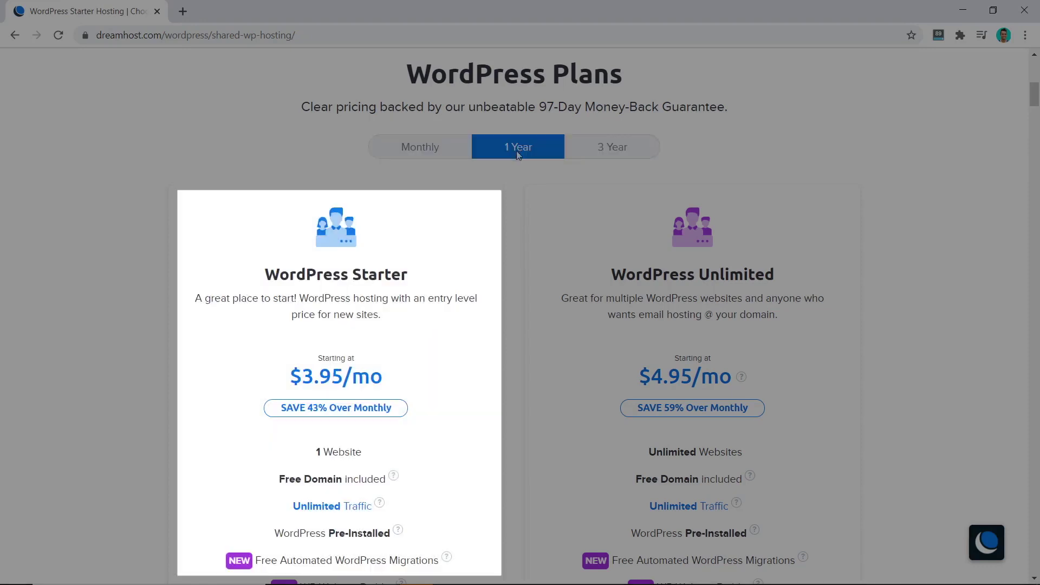
pyautogui.click(427, 148)
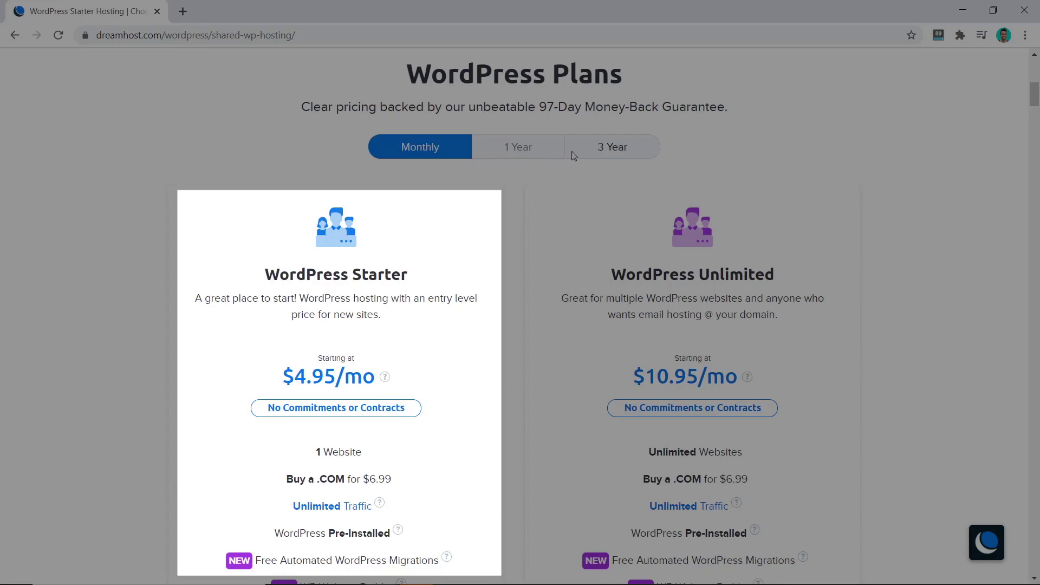
pyautogui.click(588, 148)
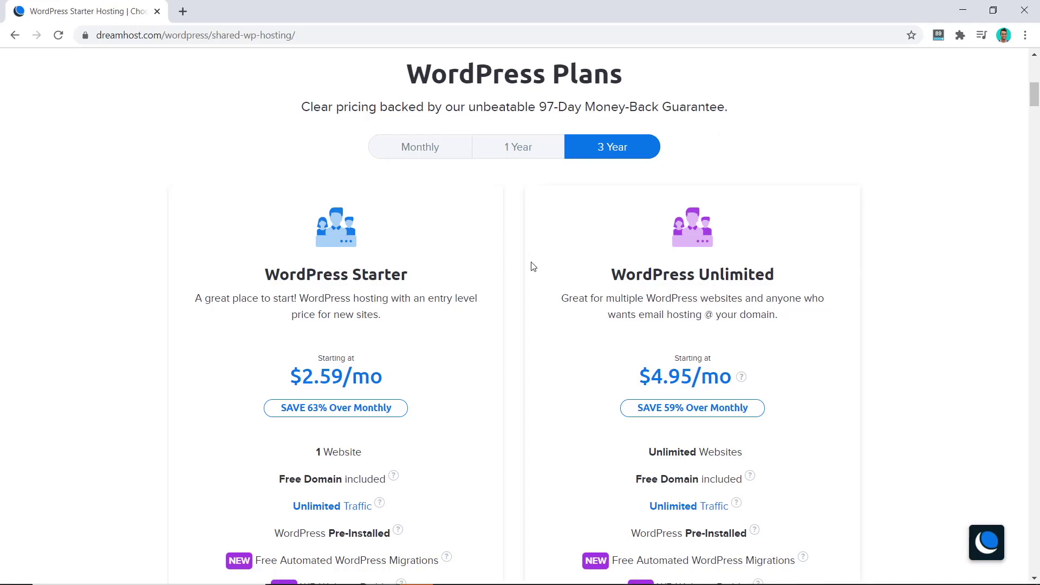
pyautogui.click(520, 146)
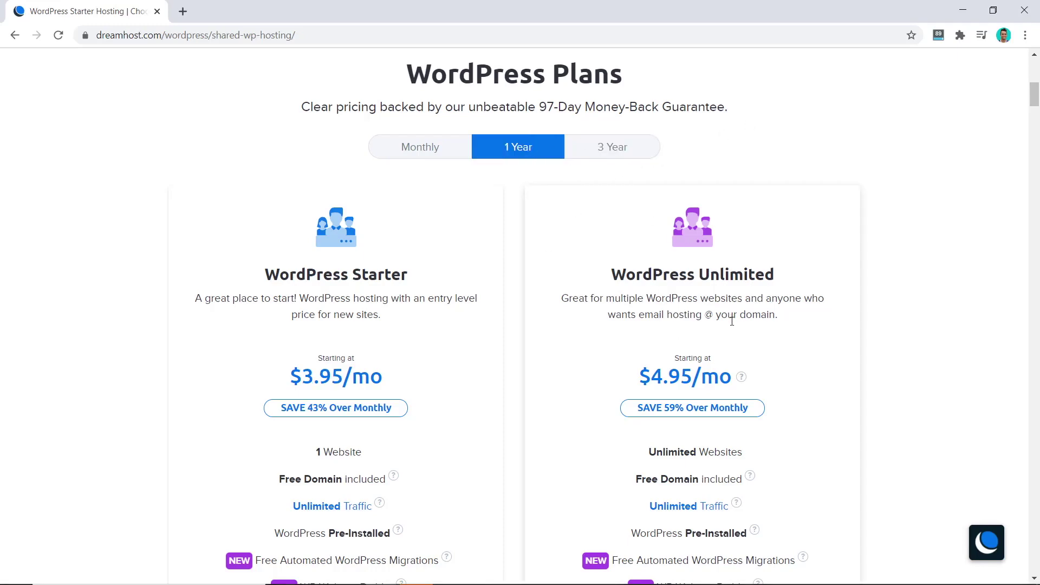
pyautogui.scroll(-5, 732, 321)
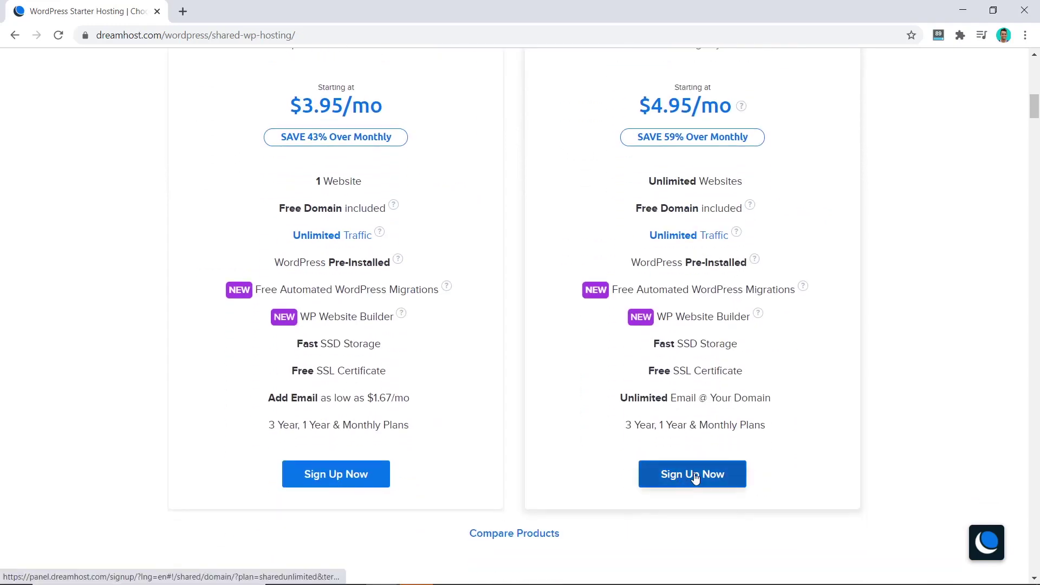
pyautogui.click(696, 478)
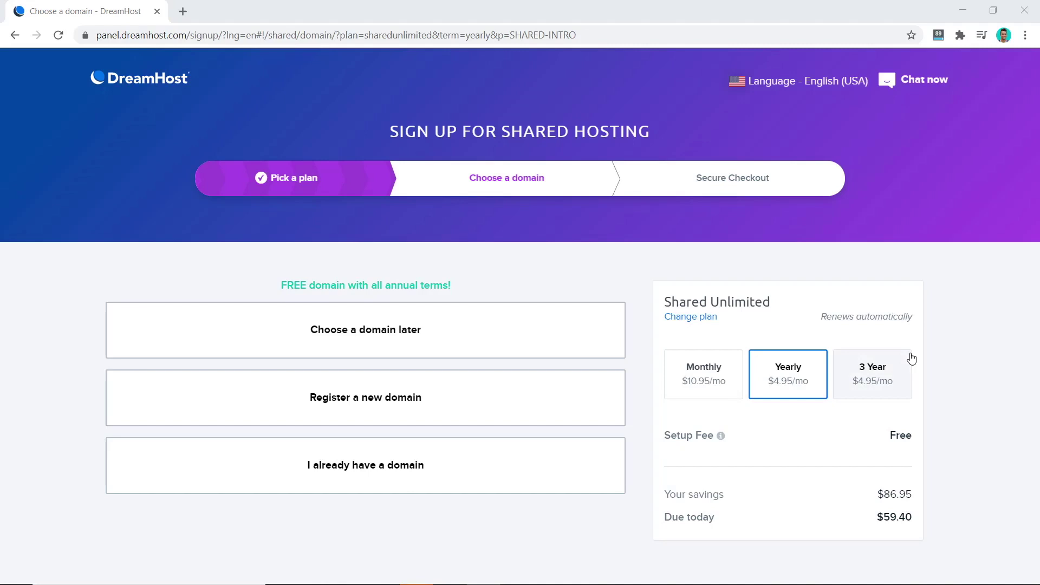
# Look into registering a new domain, then return to the three domain choices.
pyautogui.click(435, 404)
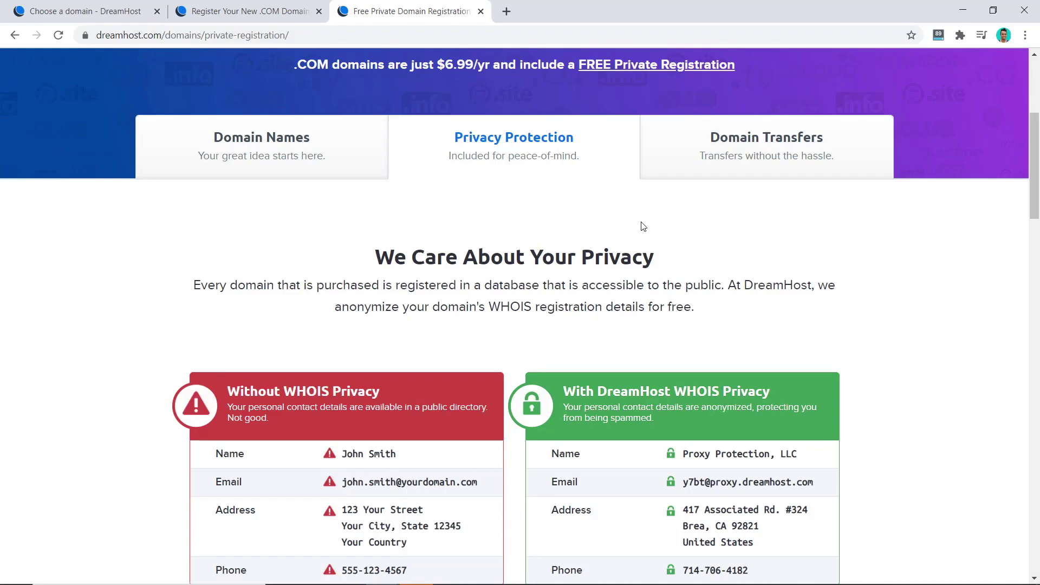
pyautogui.hotkey('ctrl', 'Tab')
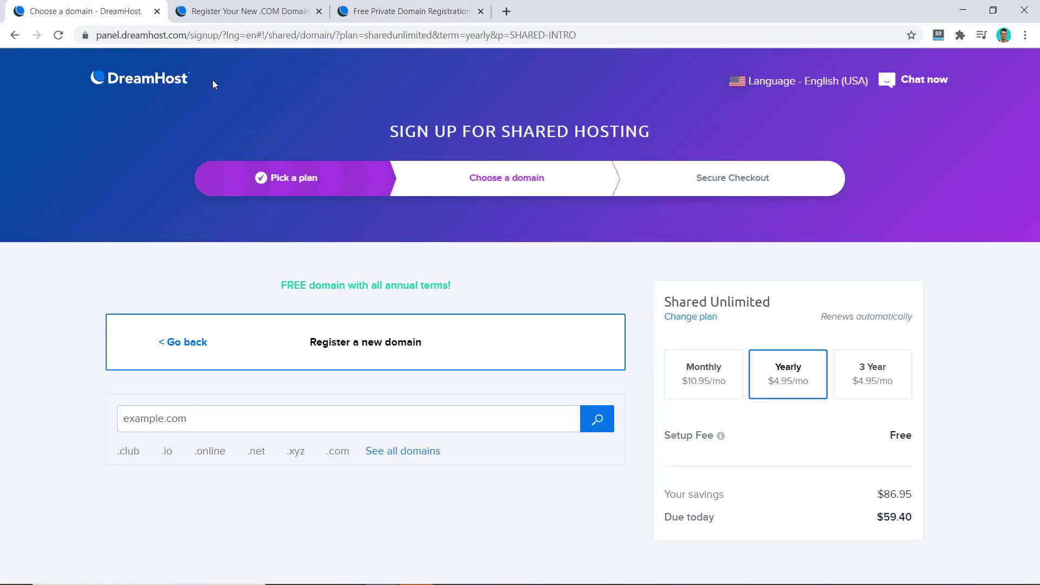
pyautogui.click(177, 344)
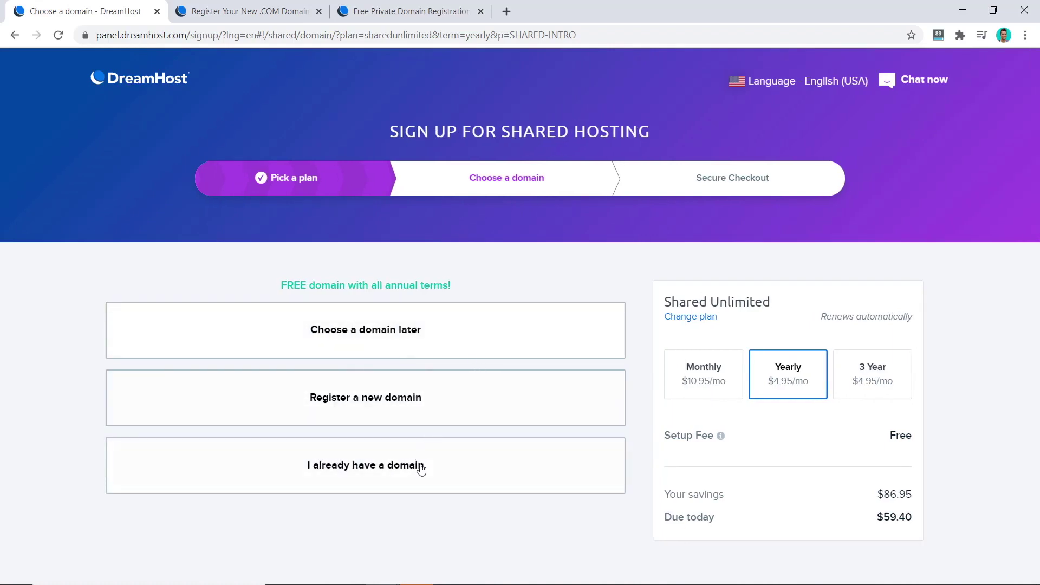
# Enter dotcomdollar.xyz as an already-owned domain and assign it to the order.
pyautogui.click(421, 469)
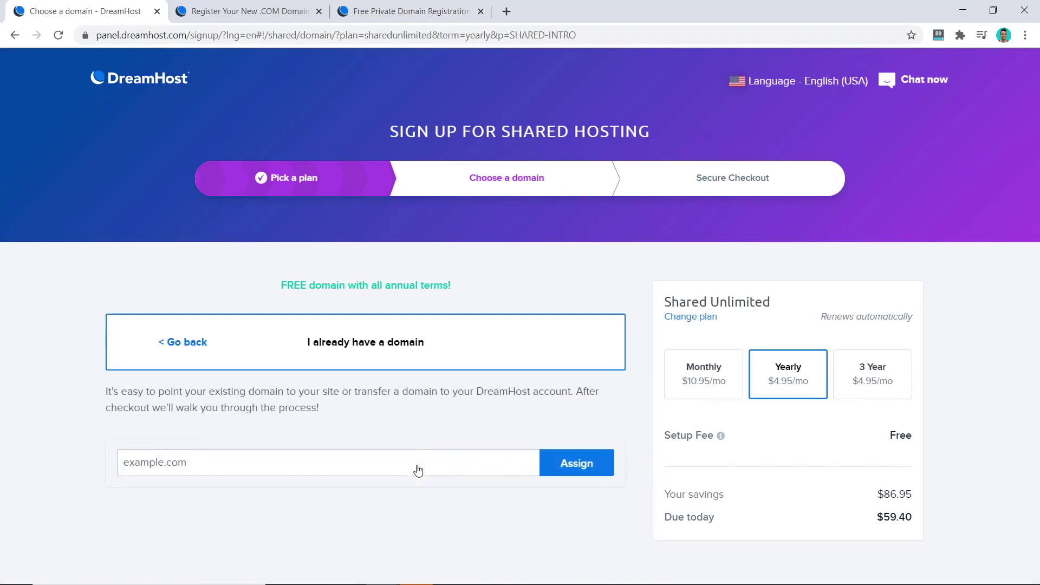
pyautogui.click(323, 464)
pyautogui.write('dotcomd')
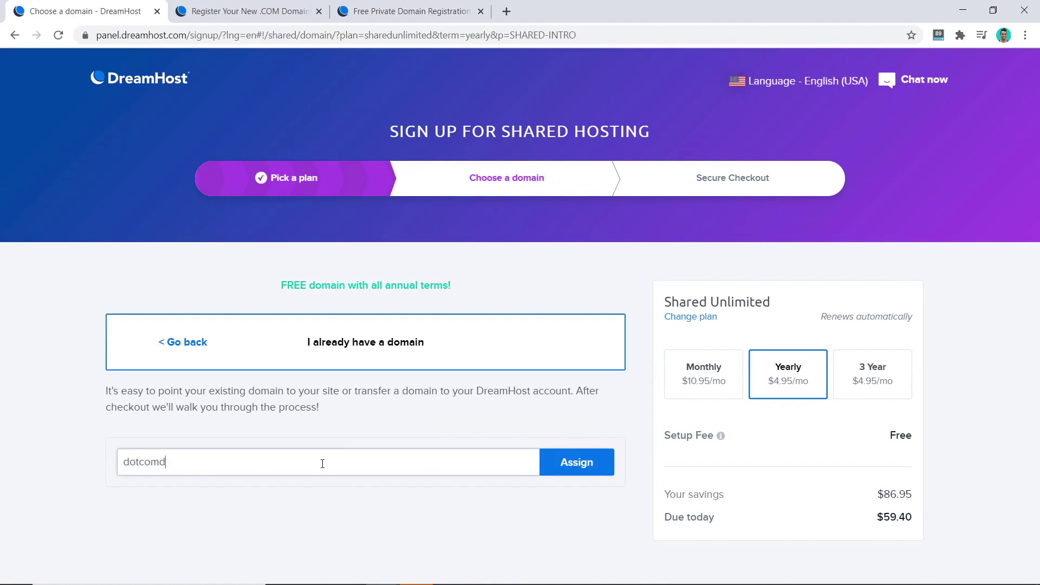
pyautogui.write('ollar.xyz')
pyautogui.click(544, 467)
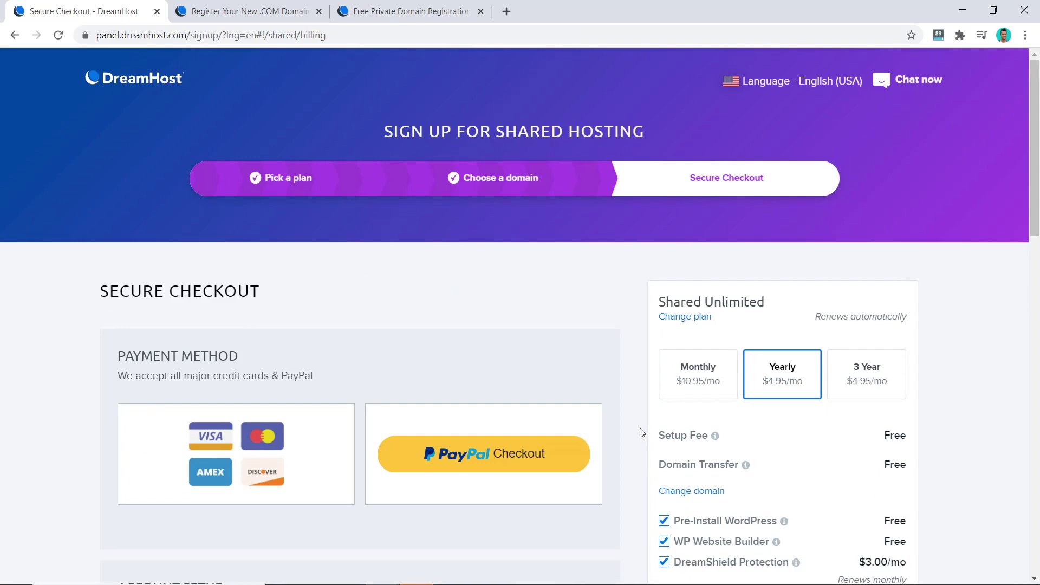
# Choose credit card as the payment method and review the checkout options.
pyautogui.click(217, 436)
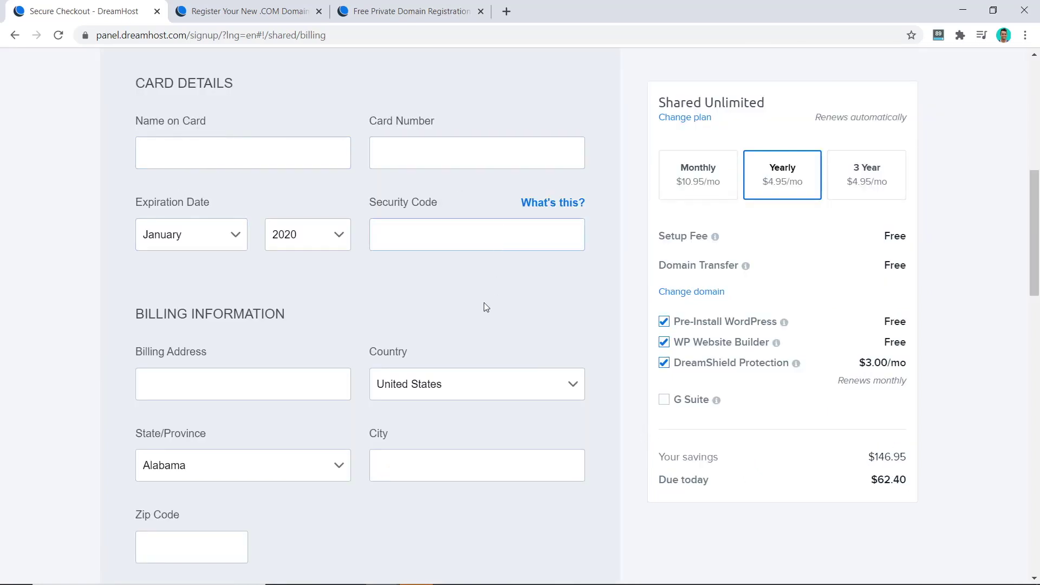
pyautogui.scroll(-9, 394, 286)
pyautogui.scroll(-3, 395, 288)
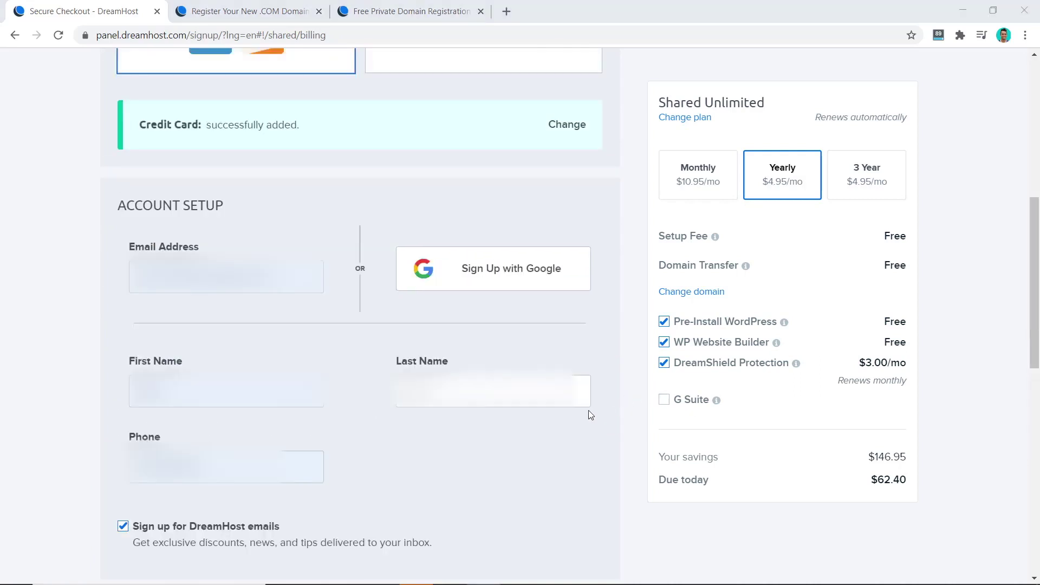
pyautogui.scroll(-10, 595, 355)
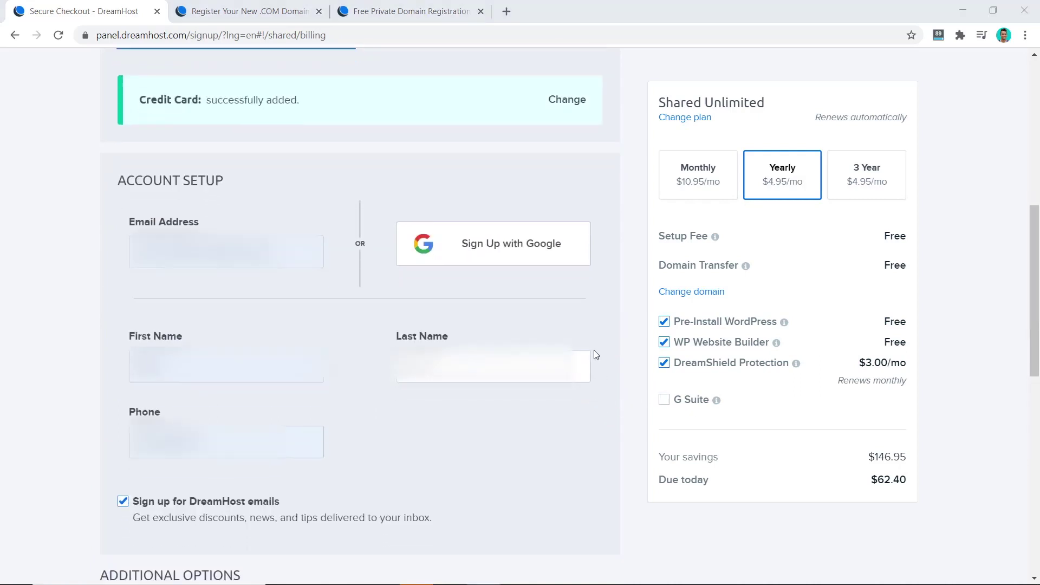
pyautogui.scroll(1, 740, 247)
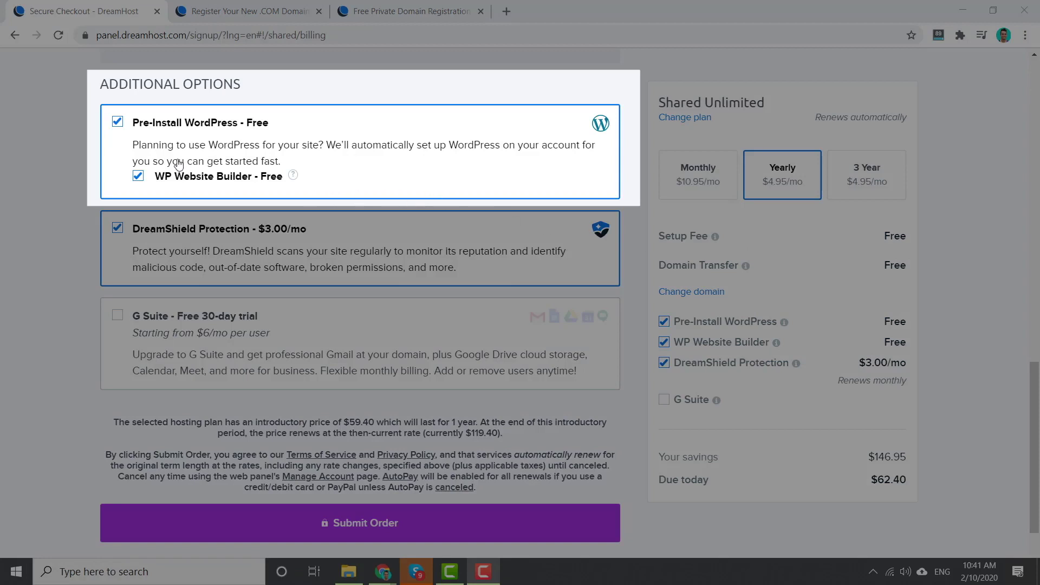
# Untick WordPress pre-install and DreamShield Protection, then submit the $59.40 order.
pyautogui.click(118, 123)
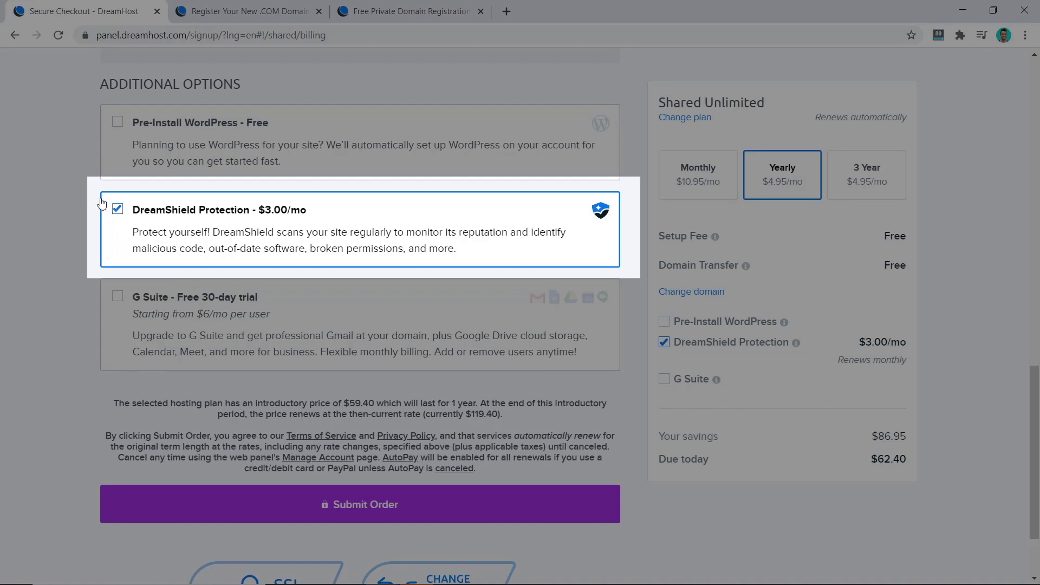
pyautogui.click(117, 211)
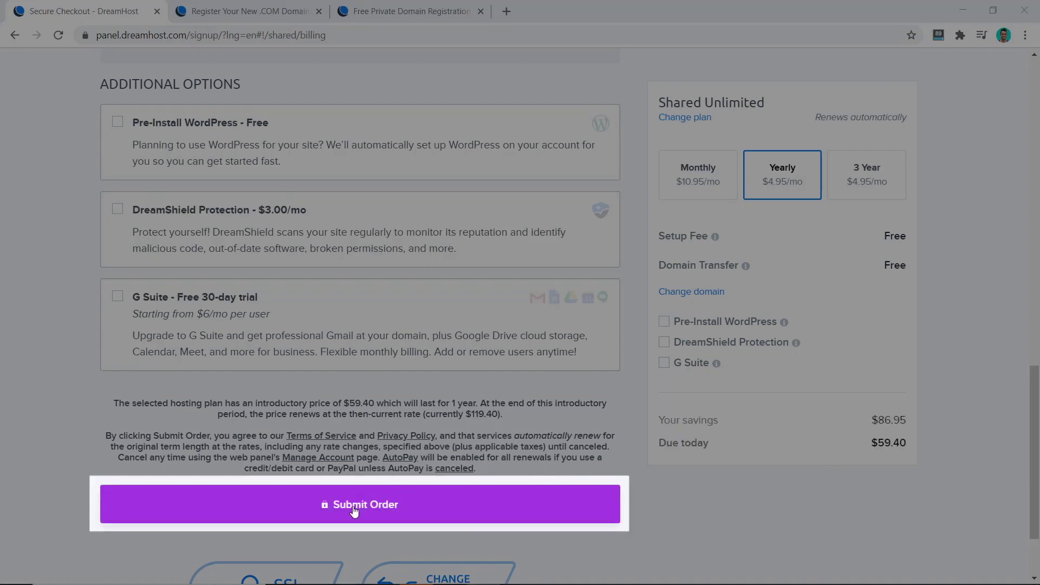
pyautogui.click(354, 510)
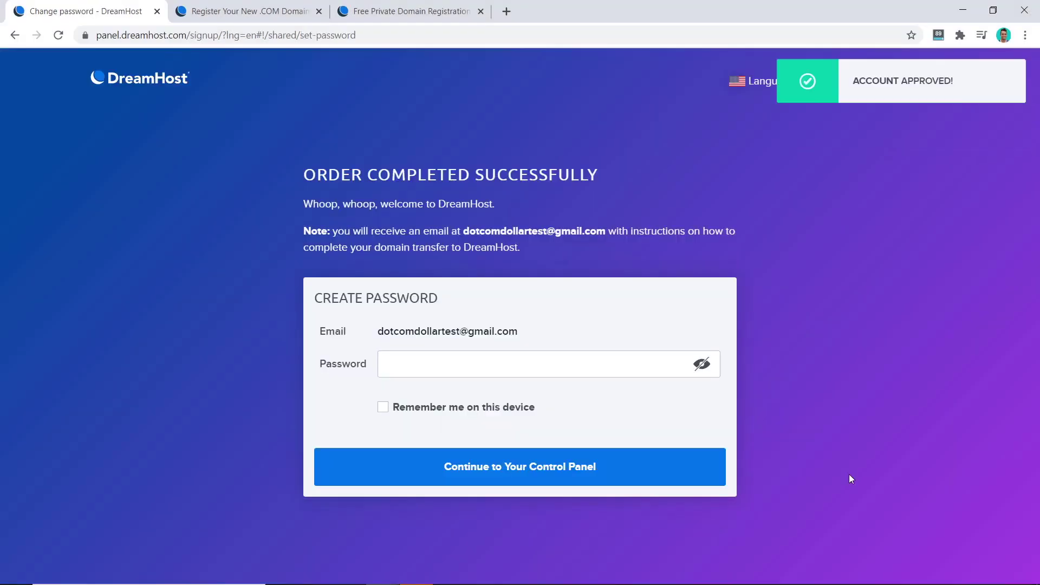
# Set the account password, stay signed in on this device, and continue to the control panel.
pyautogui.click(396, 366)
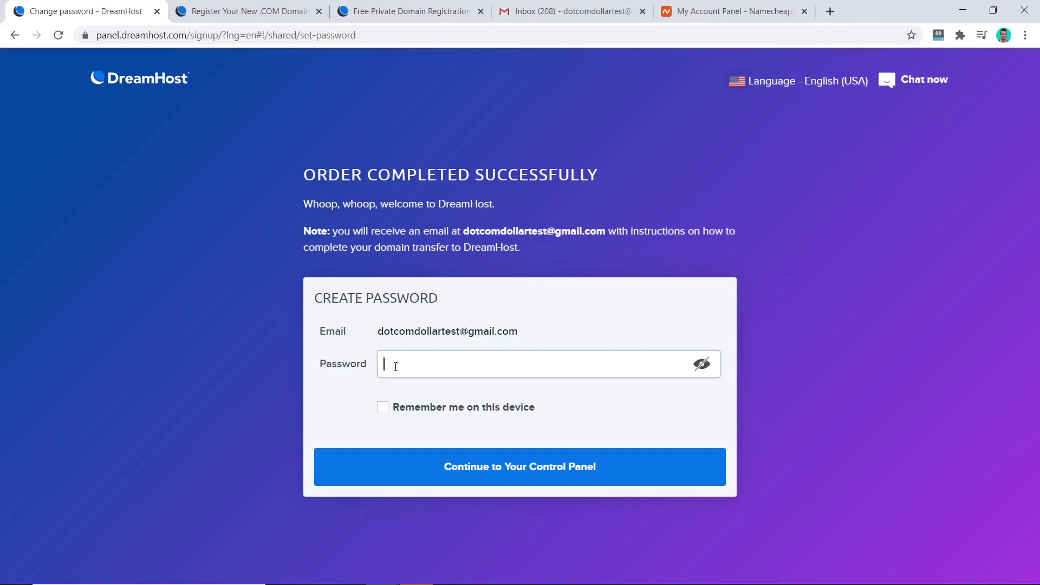
pyautogui.write('*********')
pyautogui.click(383, 407)
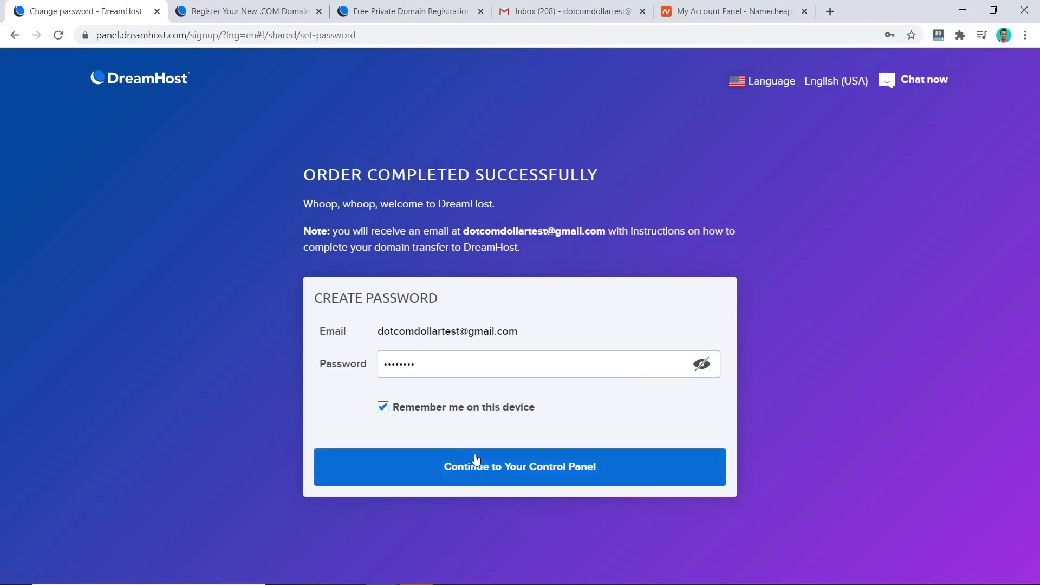
pyautogui.click(499, 482)
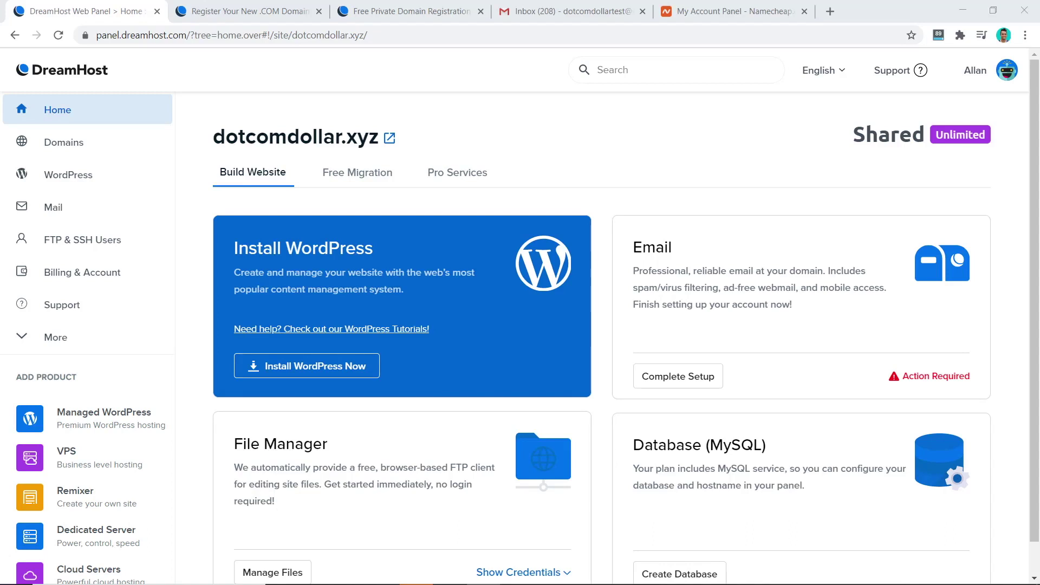
# Select ns1.dreamhost.com in the Gmail DreamHost approval email's name-server list, then go to Namecheap.
pyautogui.click(544, 11)
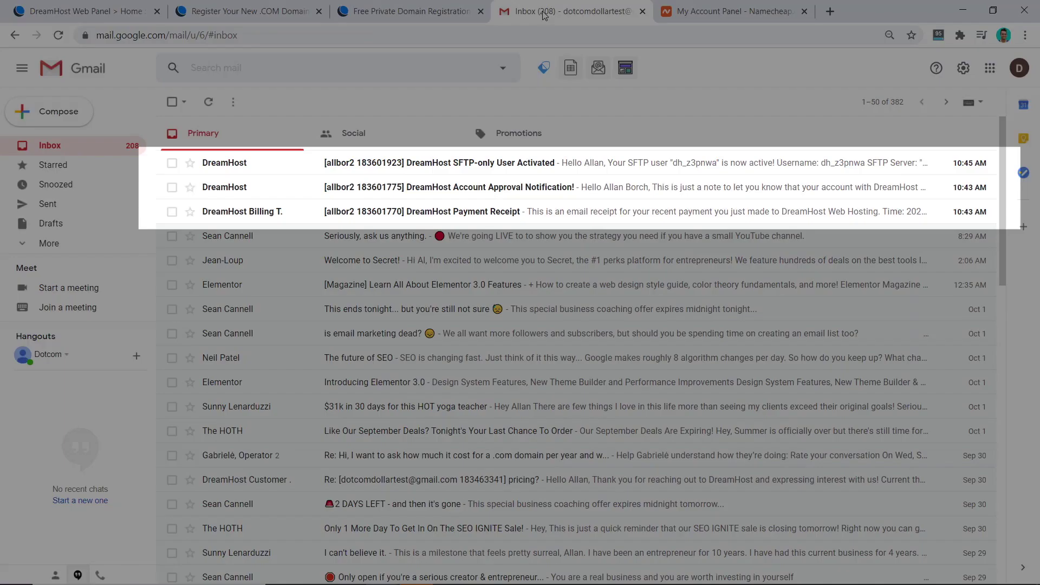
pyautogui.click(497, 192)
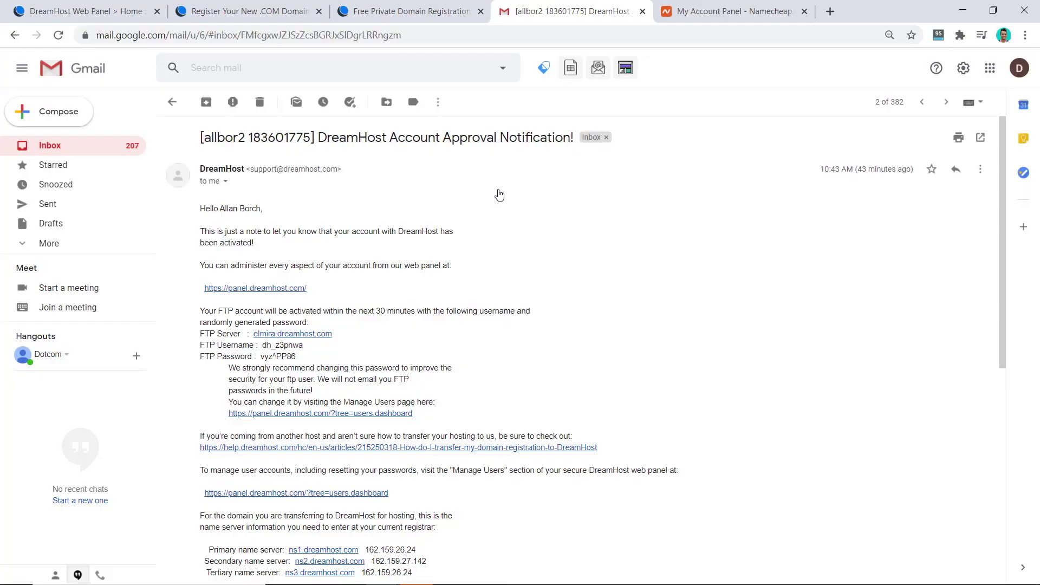
pyautogui.scroll(-6, 471, 281)
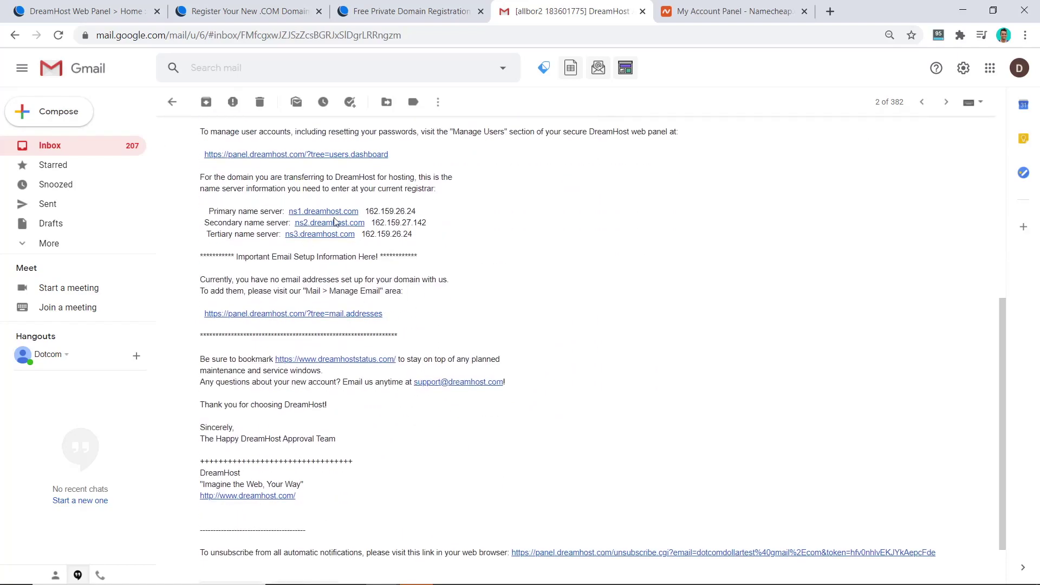
pyautogui.moveTo(361, 212); pyautogui.dragTo(289, 211)
pyautogui.hotkey('ctrl', 'c')
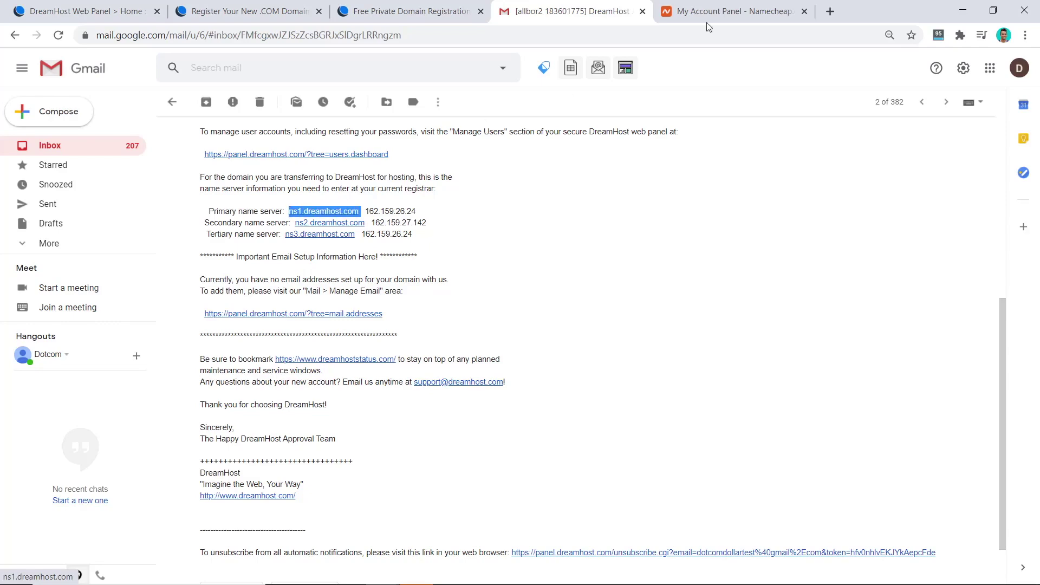
pyautogui.click(732, 10)
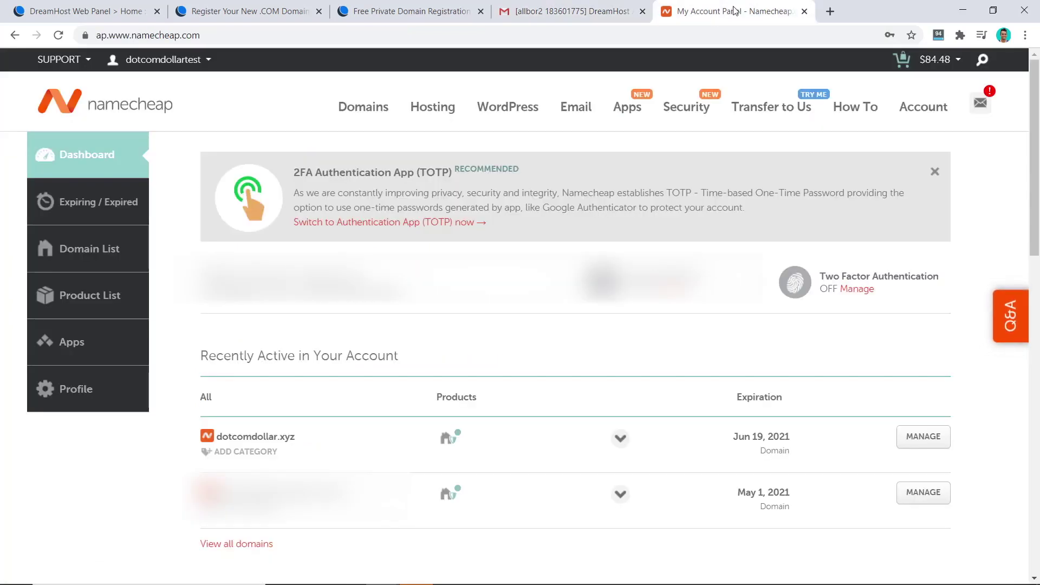
# Set dotcomdollar.xyz's Custom DNS in Namecheap to ns1, ns2 and ns3.dreamhost.com and save.
pyautogui.click(923, 437)
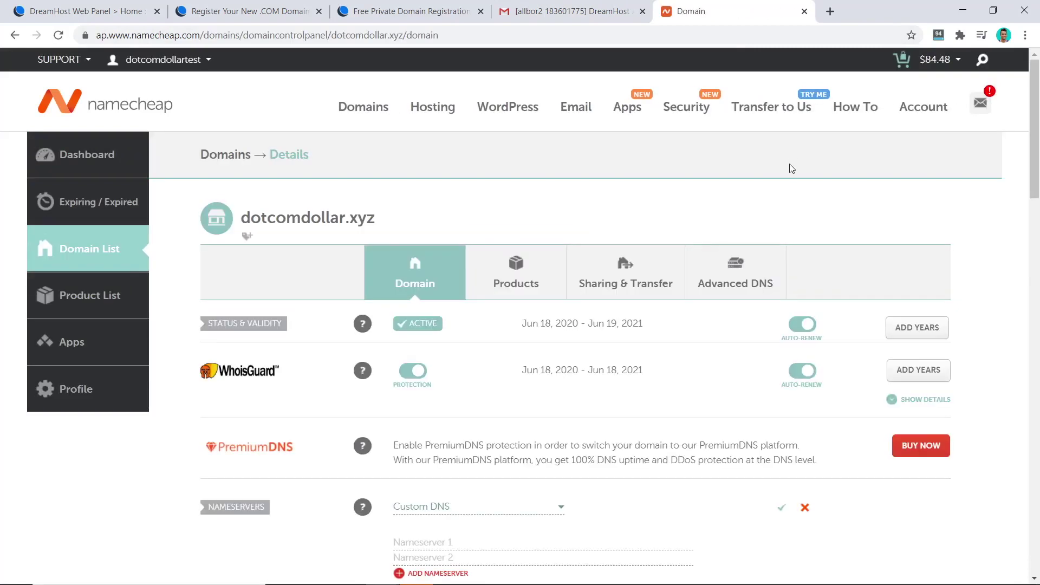
pyautogui.scroll(-3, 780, 184)
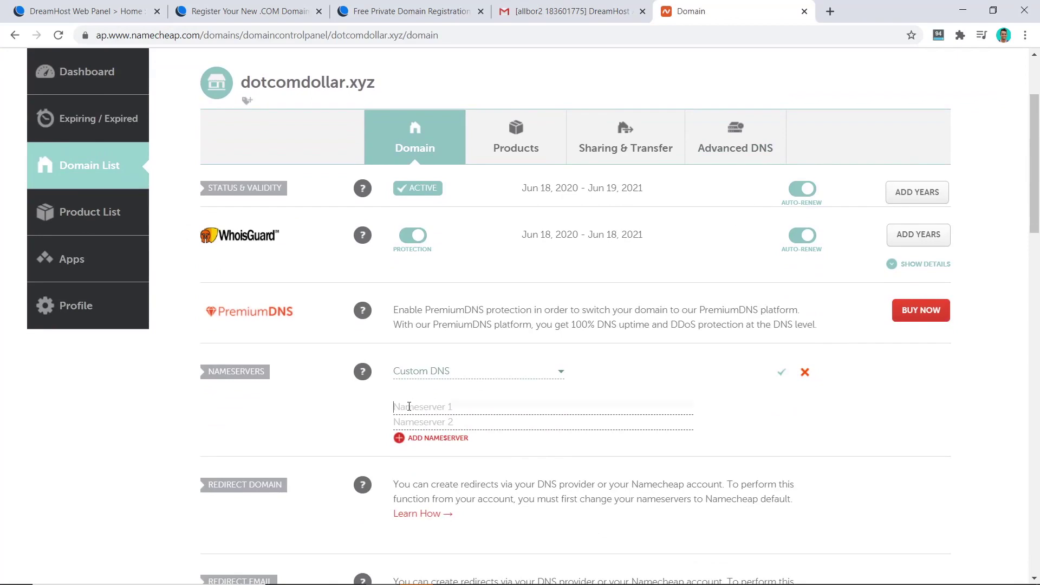
pyautogui.click(409, 406)
pyautogui.hotkey('ctrl', 'v')
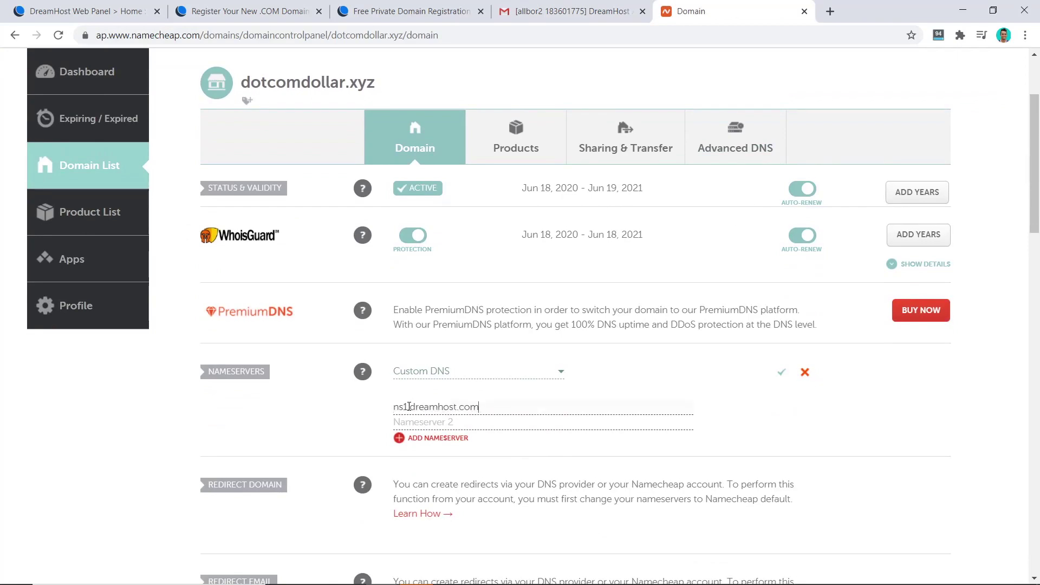
pyautogui.click(573, 11)
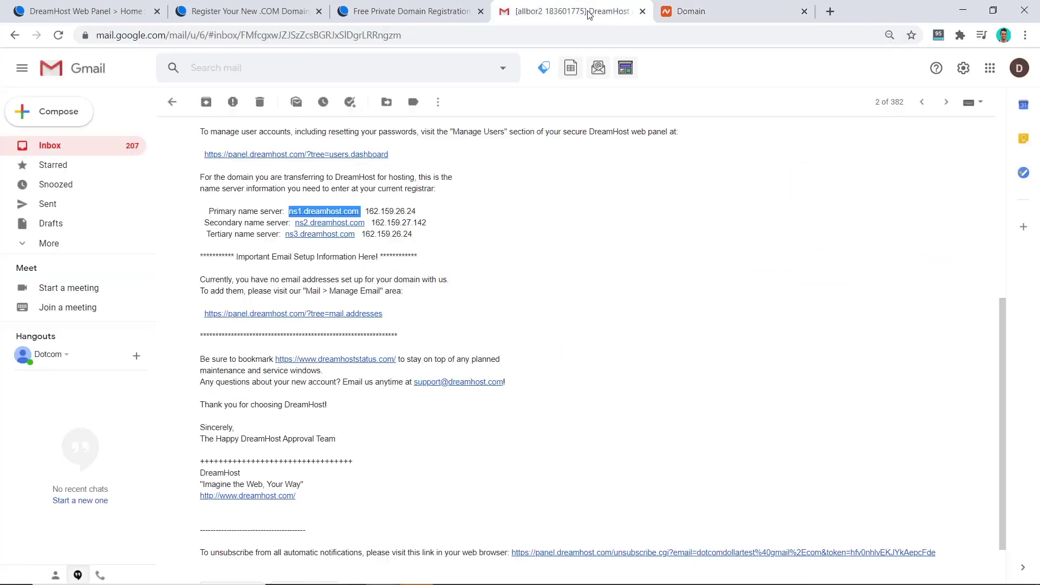
pyautogui.hotkey('ctrl', 'Tab')
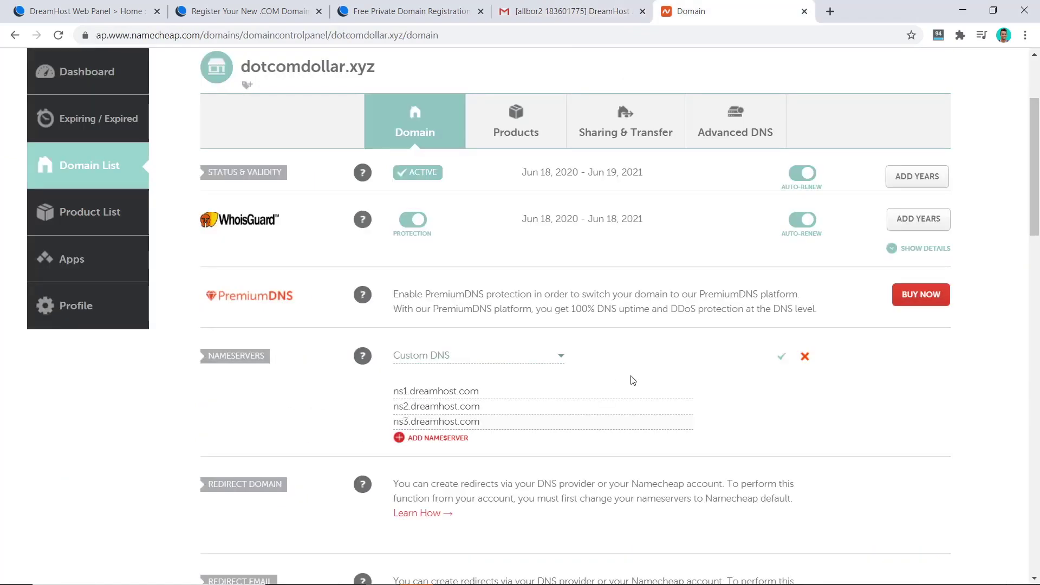
pyautogui.click(782, 358)
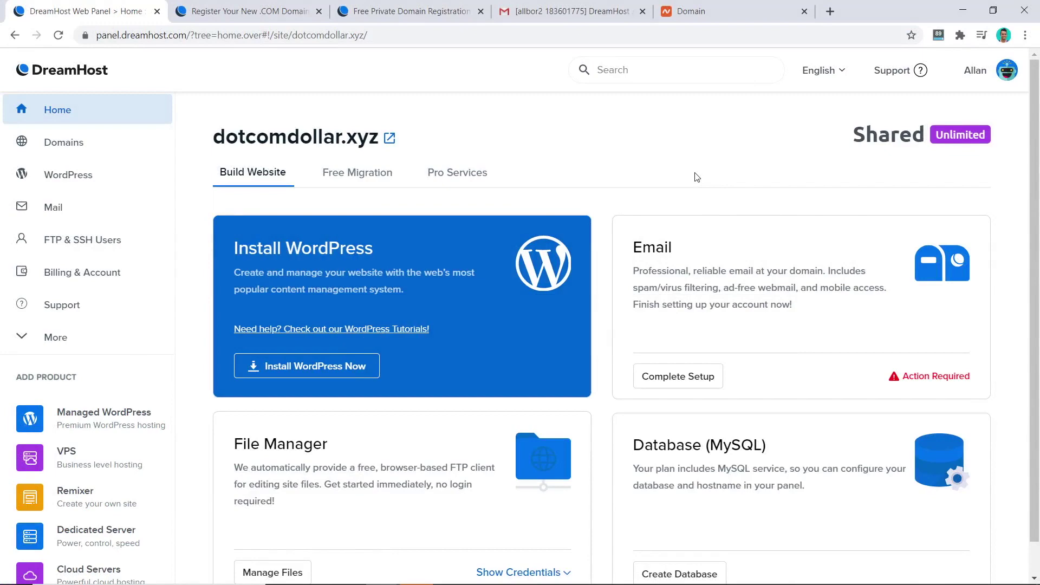
pyautogui.click(106, 144)
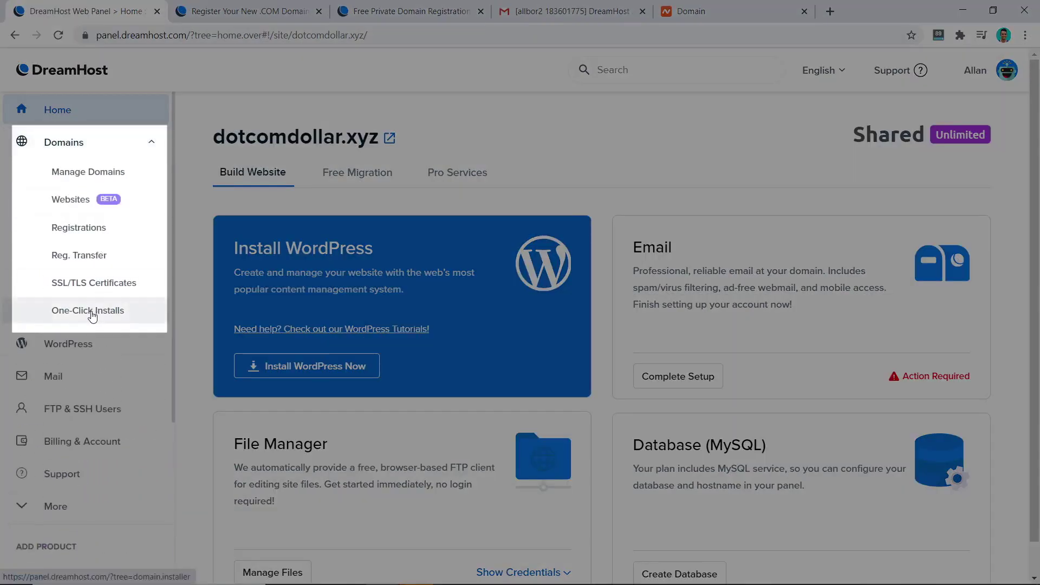
pyautogui.click(91, 314)
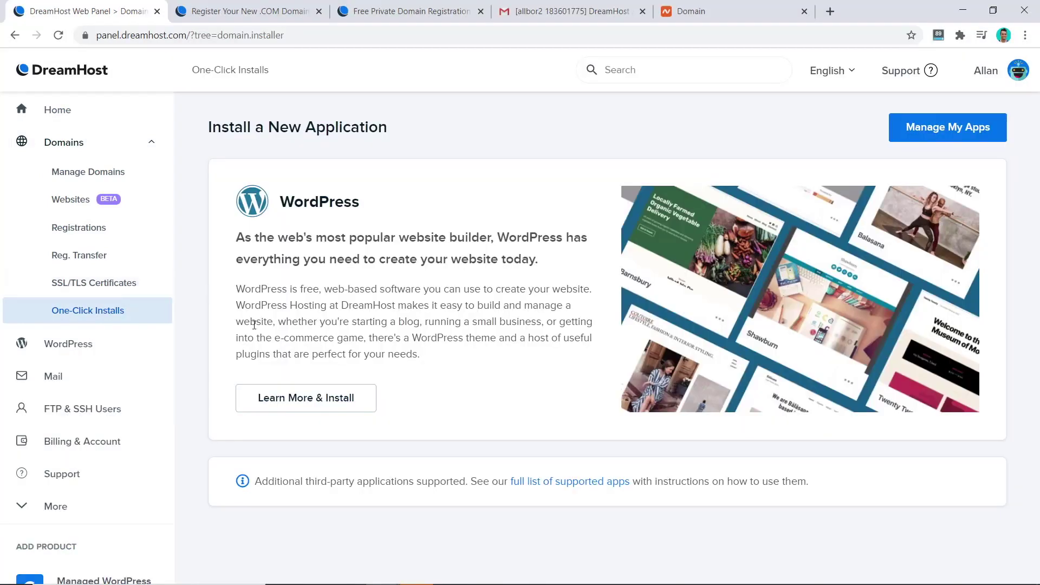
pyautogui.click(321, 405)
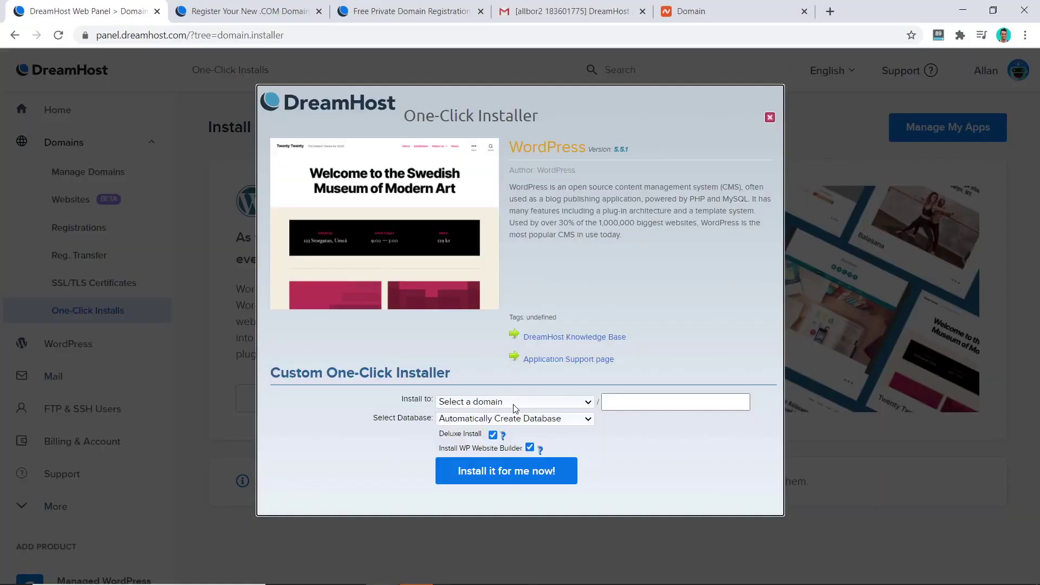
pyautogui.click(513, 404)
pyautogui.click(533, 432)
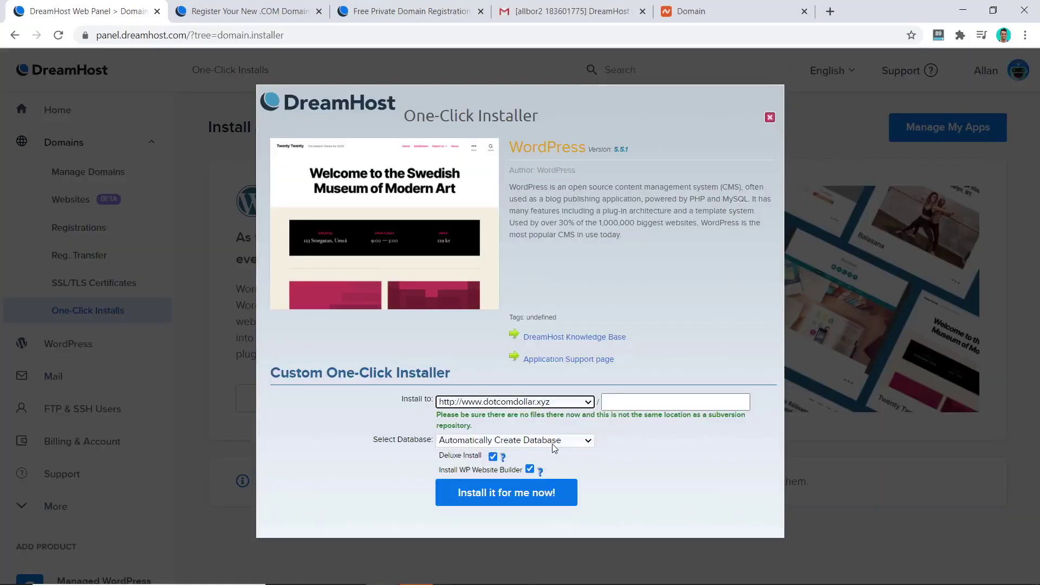
pyautogui.click(515, 502)
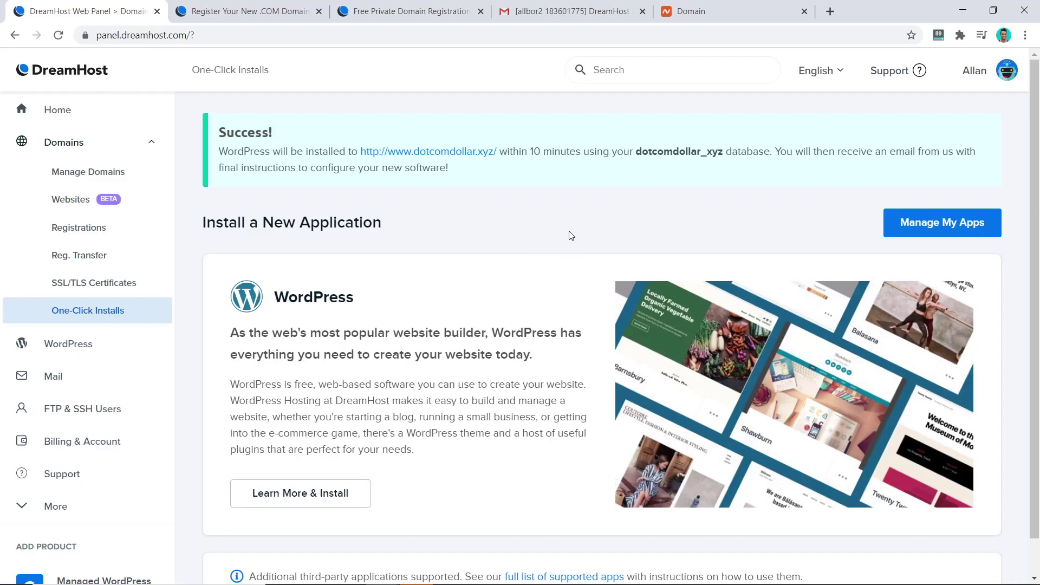
pyautogui.click(571, 11)
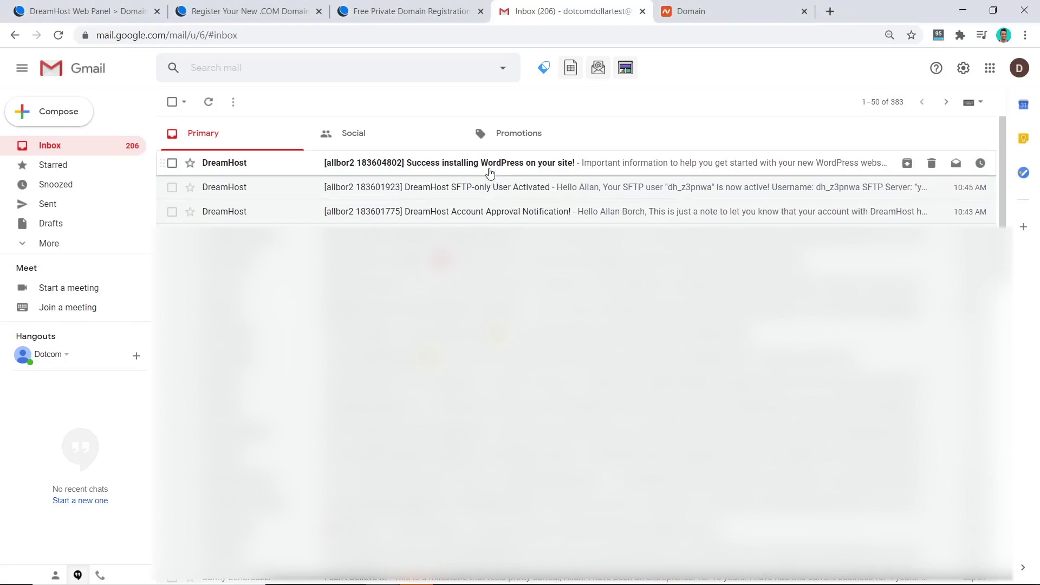
# Follow the WordPress success email's set-password link, then return to the DreamHost web panel.
pyautogui.click(491, 173)
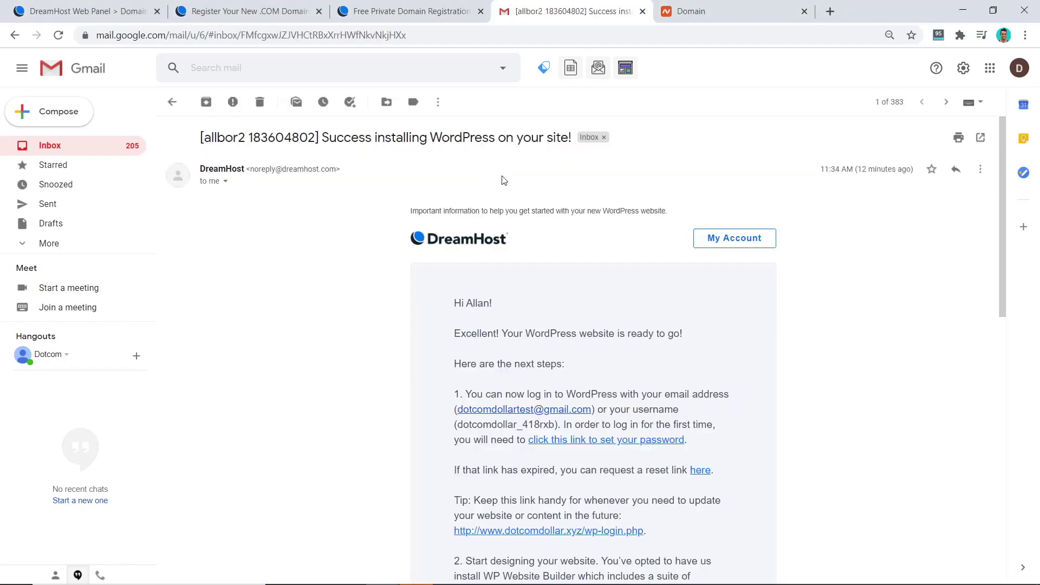
pyautogui.click(604, 445)
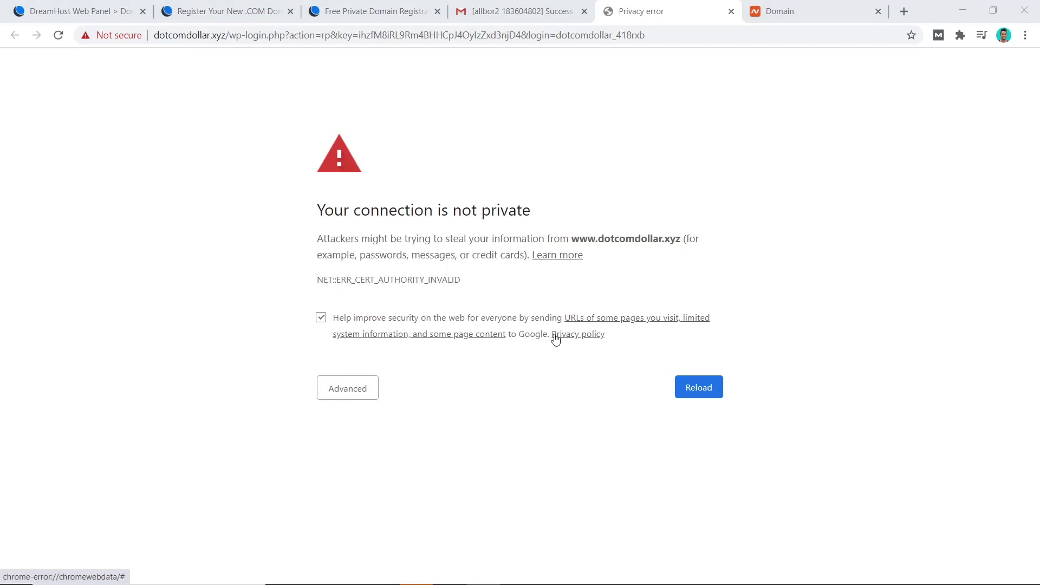
pyautogui.click(100, 12)
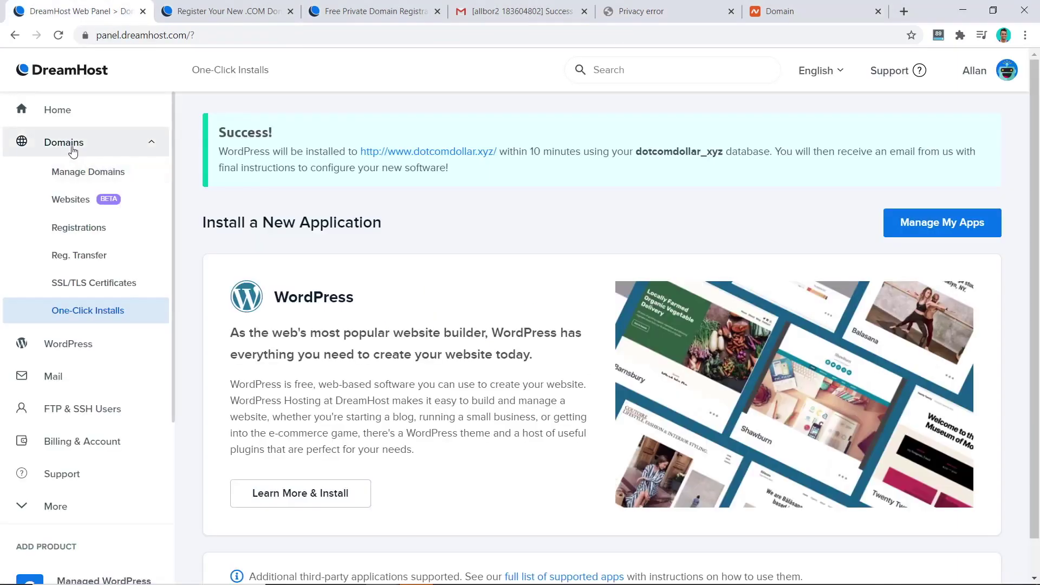
# Order a free Let's Encrypt certificate for dotcomdollar.xyz, then return to the site's privacy-error tab.
pyautogui.click(83, 290)
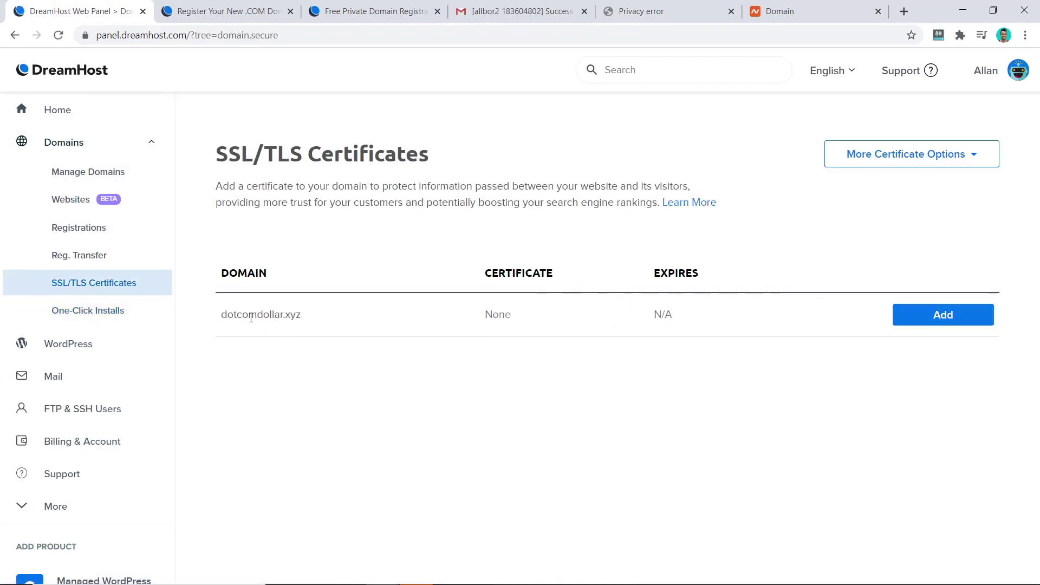
pyautogui.click(944, 319)
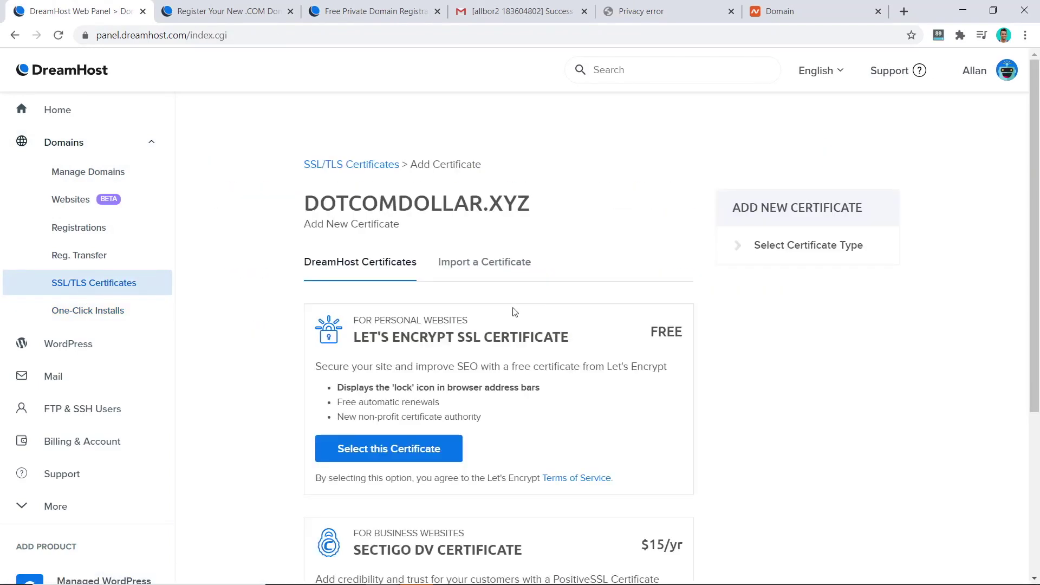
pyautogui.scroll(-3, 514, 312)
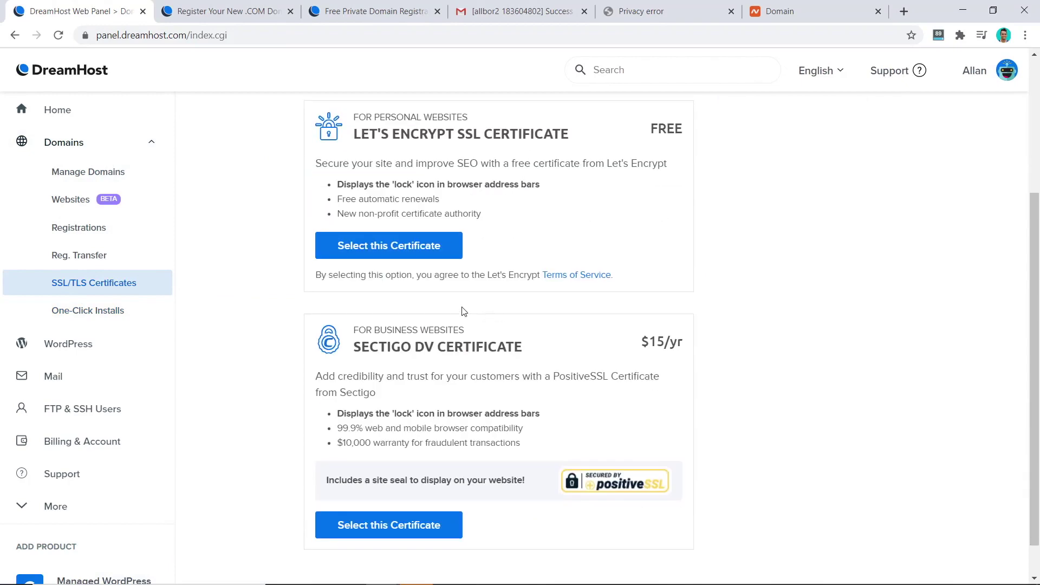
pyautogui.click(367, 252)
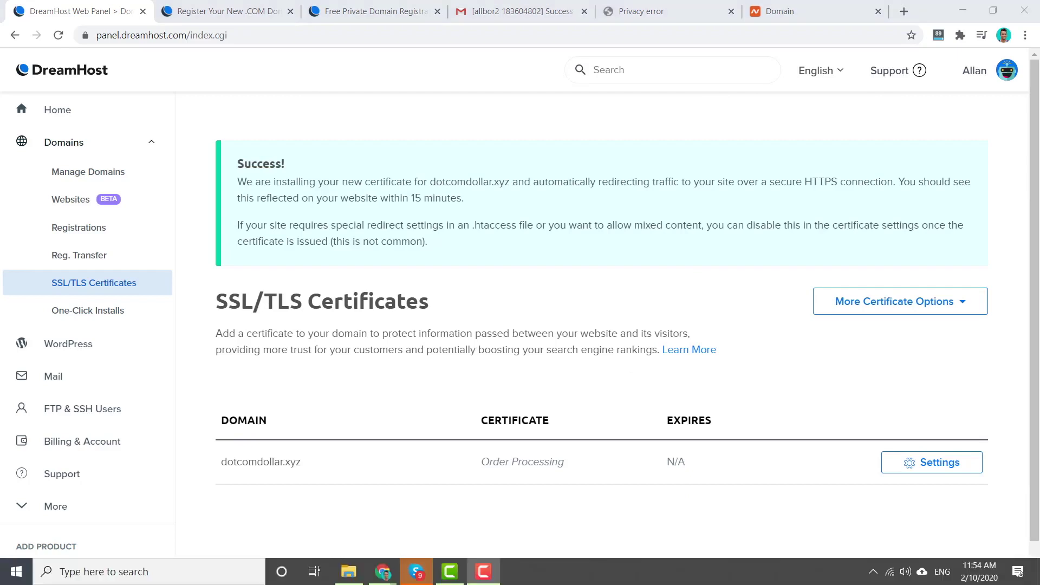
pyautogui.click(647, 7)
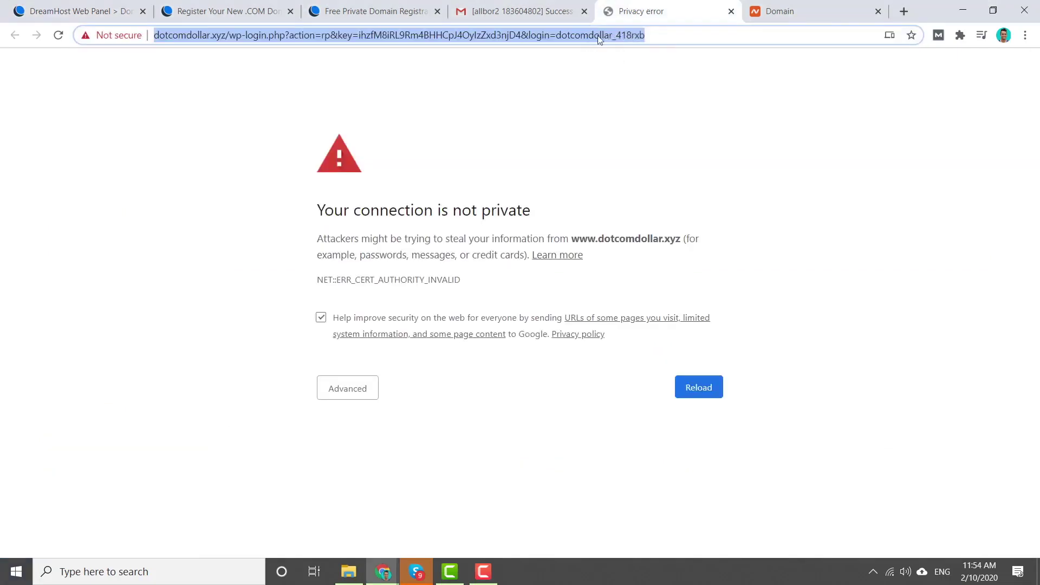
# Reset the WordPress admin password to a new custom one, accepting the weak-password warning.
pyautogui.press('Return')
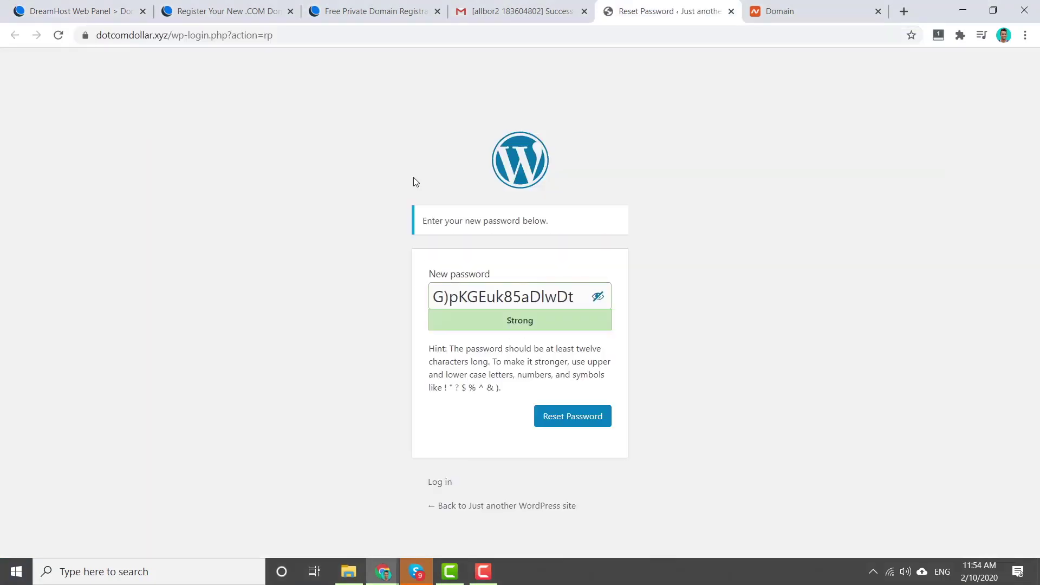
pyautogui.hotkey('ctrl', 'v')
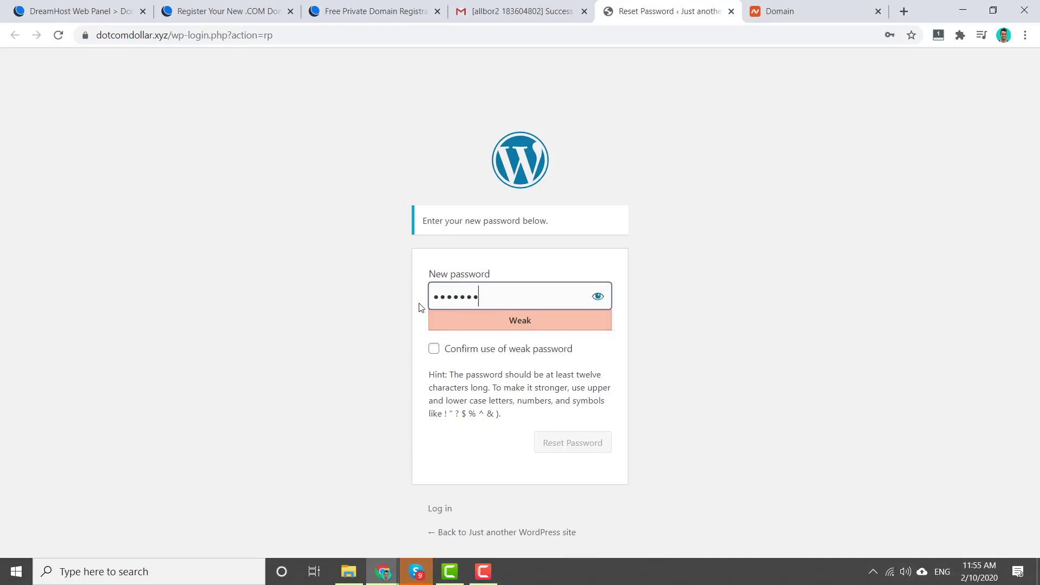
pyautogui.click(434, 349)
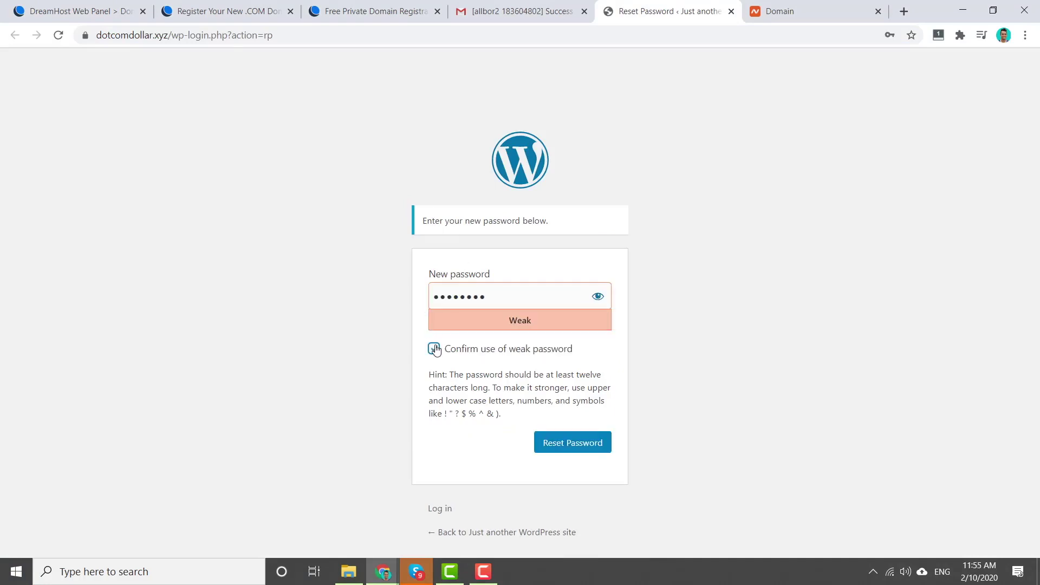
pyautogui.click(573, 449)
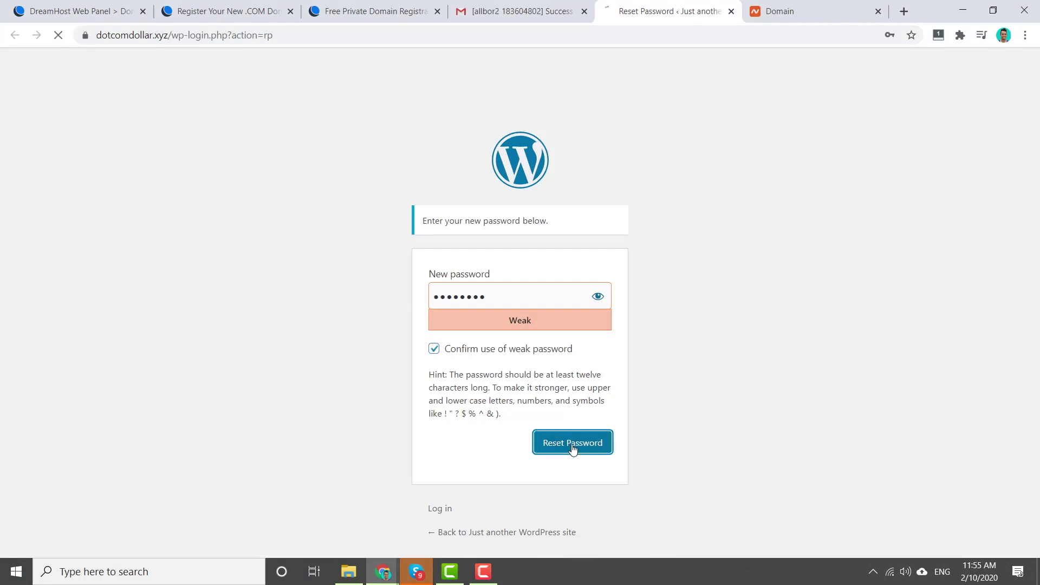
# Log in to the dotcomdollar.xyz WordPress admin with the new password.
pyautogui.click(554, 223)
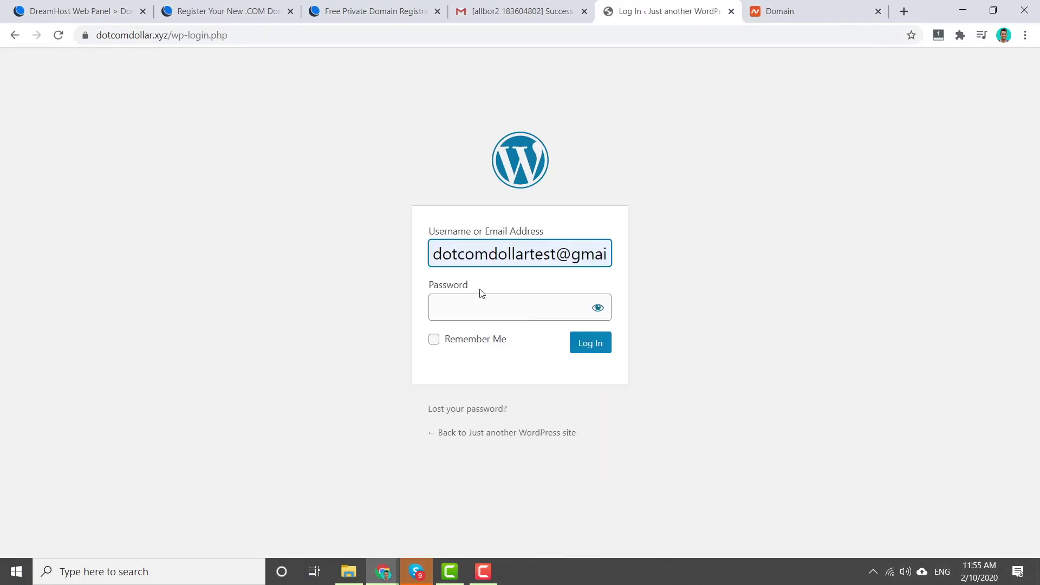
pyautogui.click(465, 305)
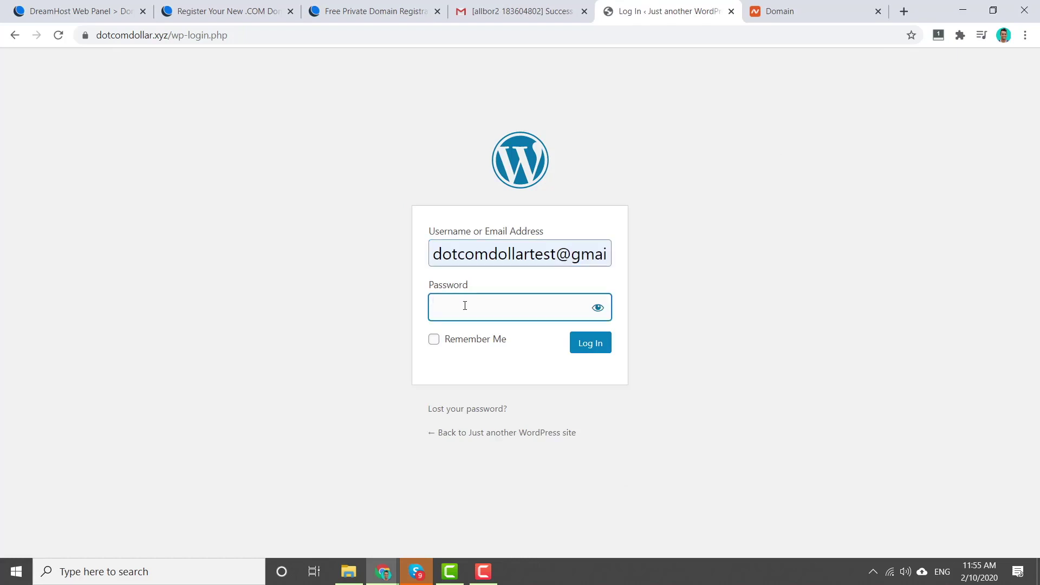
pyautogui.hotkey('ctrl', 'v')
pyautogui.click(579, 348)
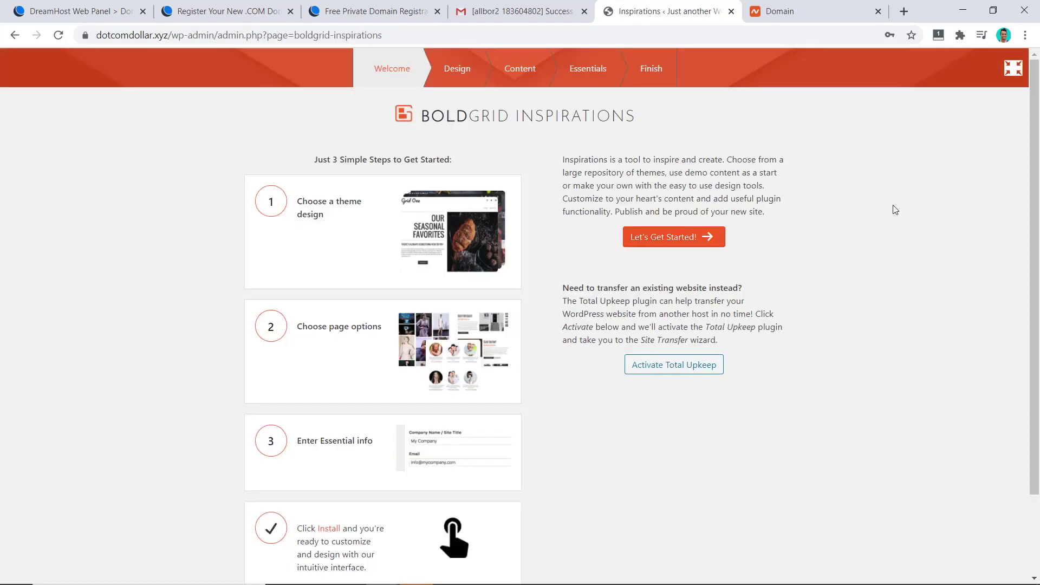
# Leave the BoldGrid setup, open the live dotcomdollar.xyz site from the dashboard, and check its connection security.
pyautogui.click(1013, 68)
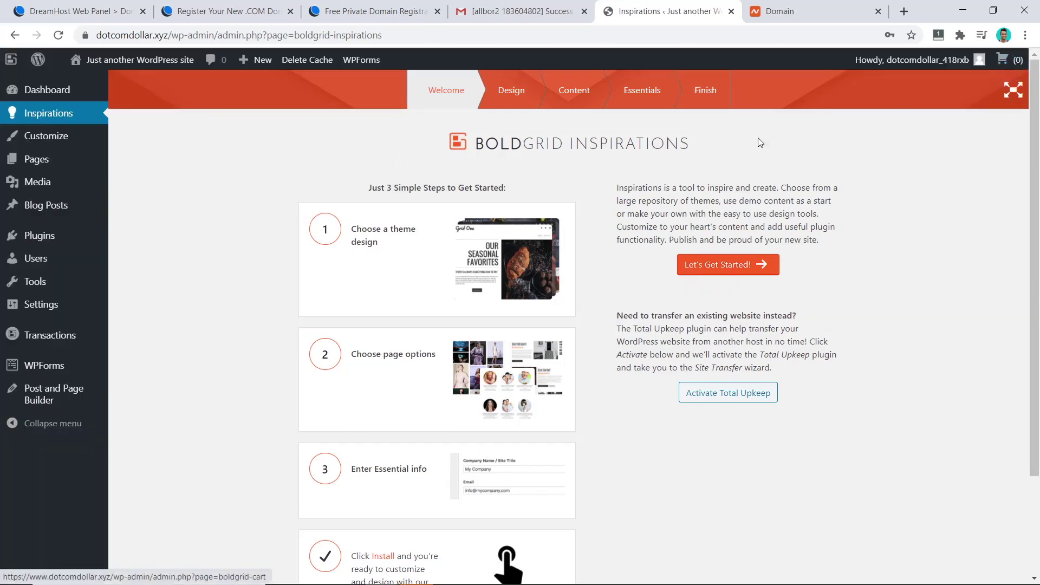
pyautogui.click(36, 92)
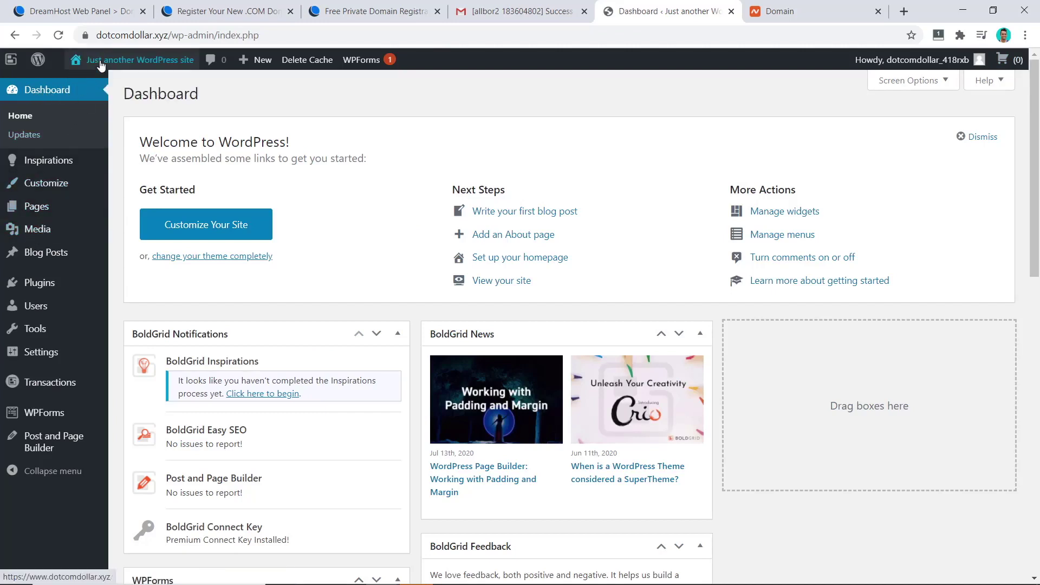
pyautogui.moveTo(101, 65)
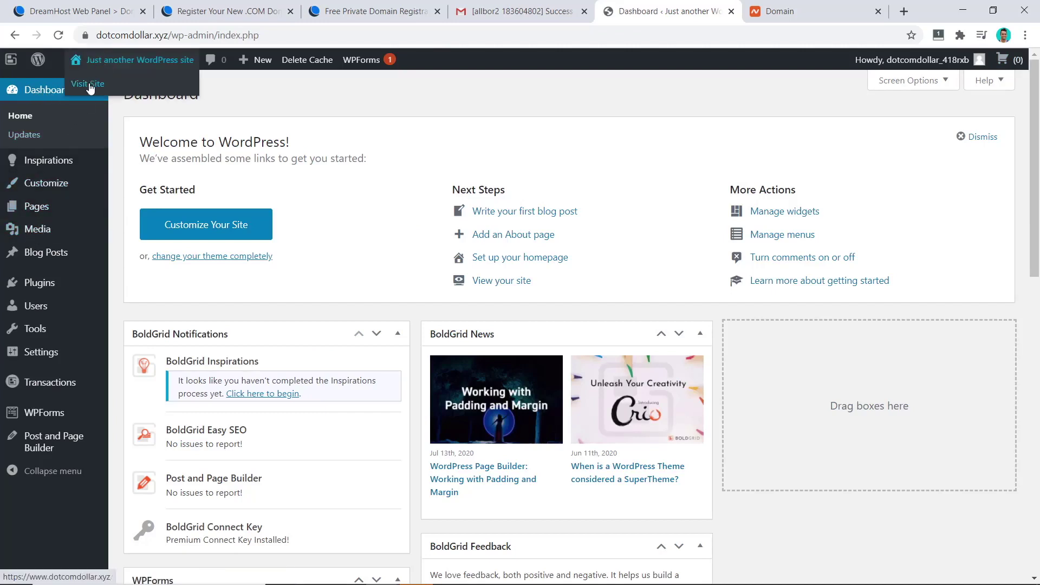
pyautogui.click(89, 85)
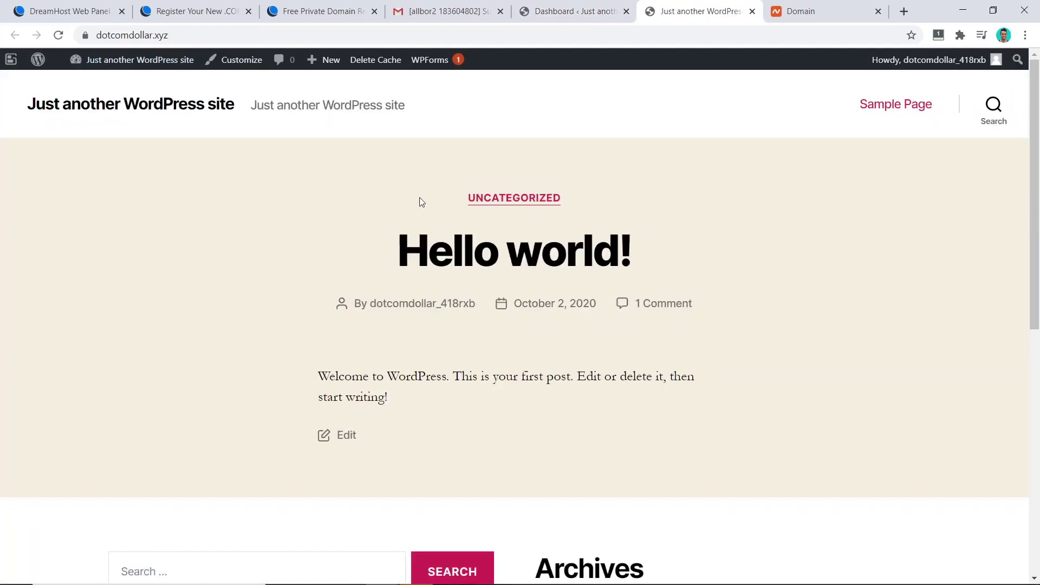
pyautogui.click(85, 36)
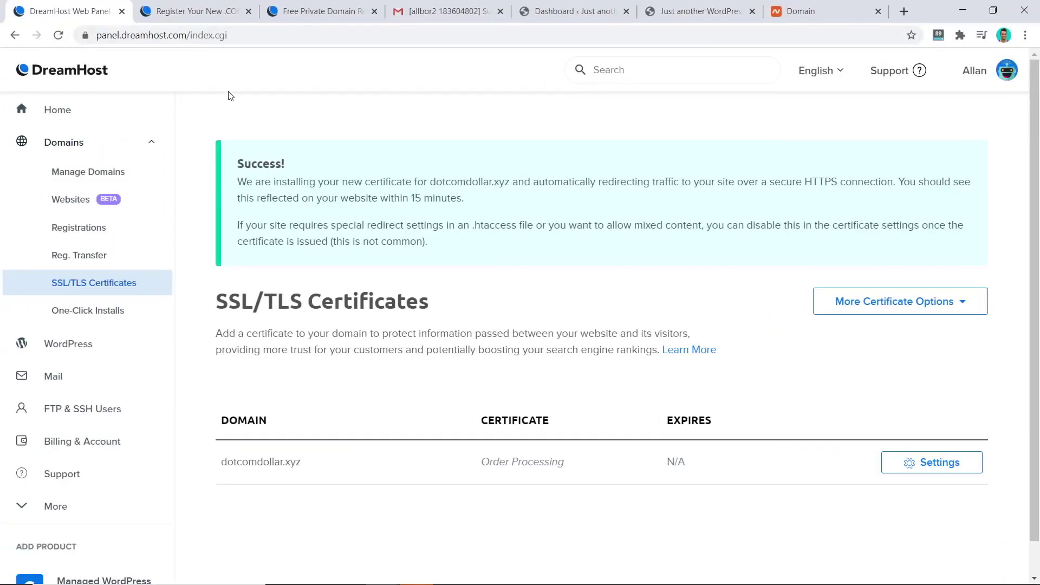
# Create an admin mailbox on dotcomdollar.xyz with a 200 MB limit via Manage Email.
pyautogui.click(70, 142)
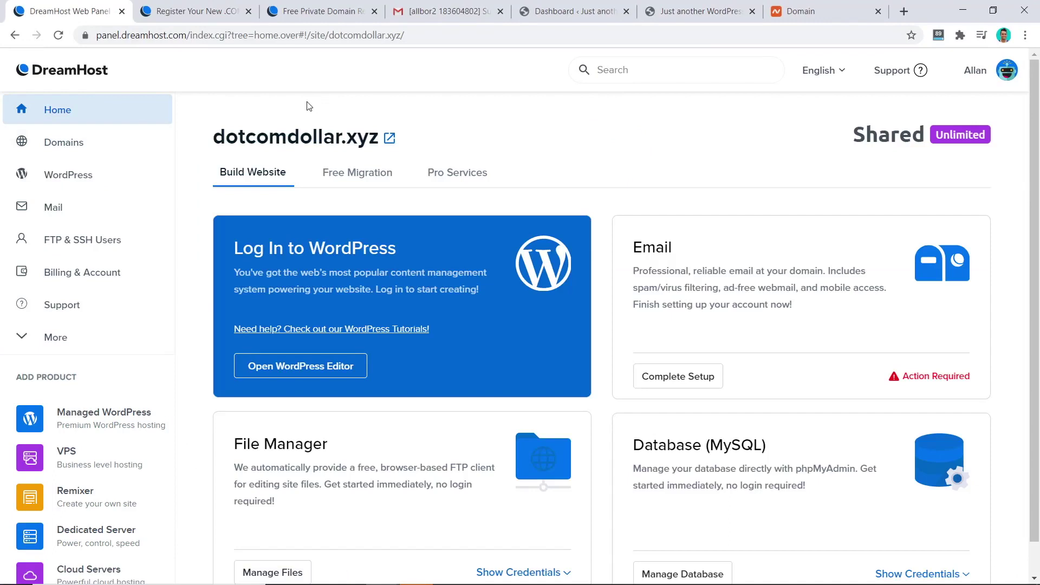
pyautogui.click(68, 211)
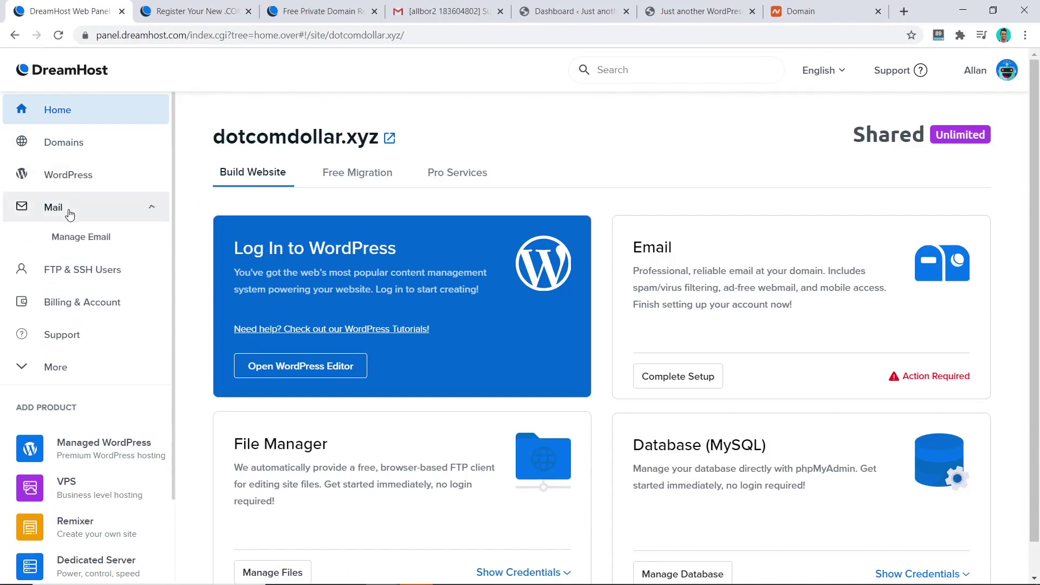
pyautogui.click(82, 247)
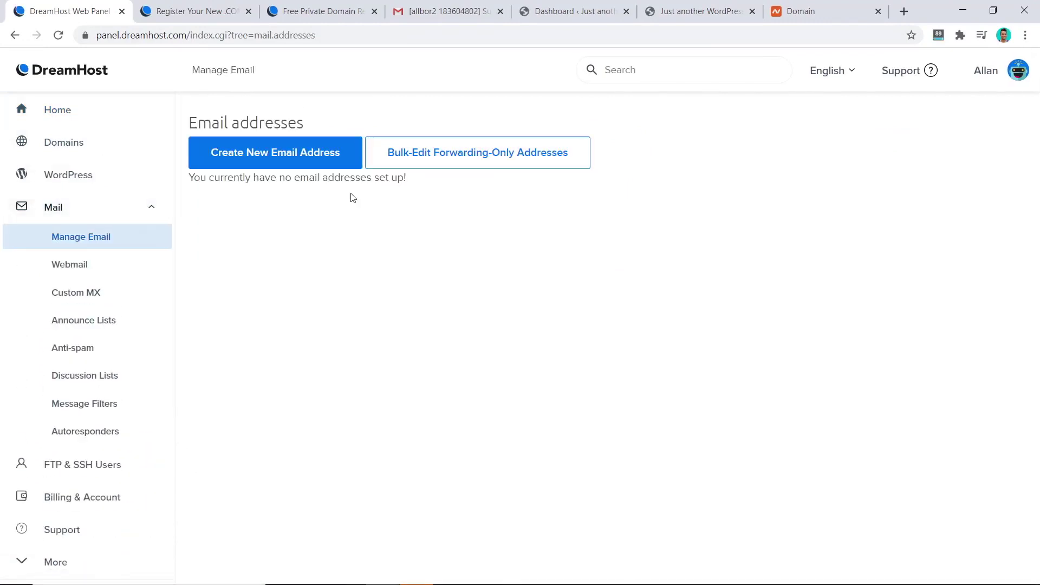
pyautogui.click(262, 156)
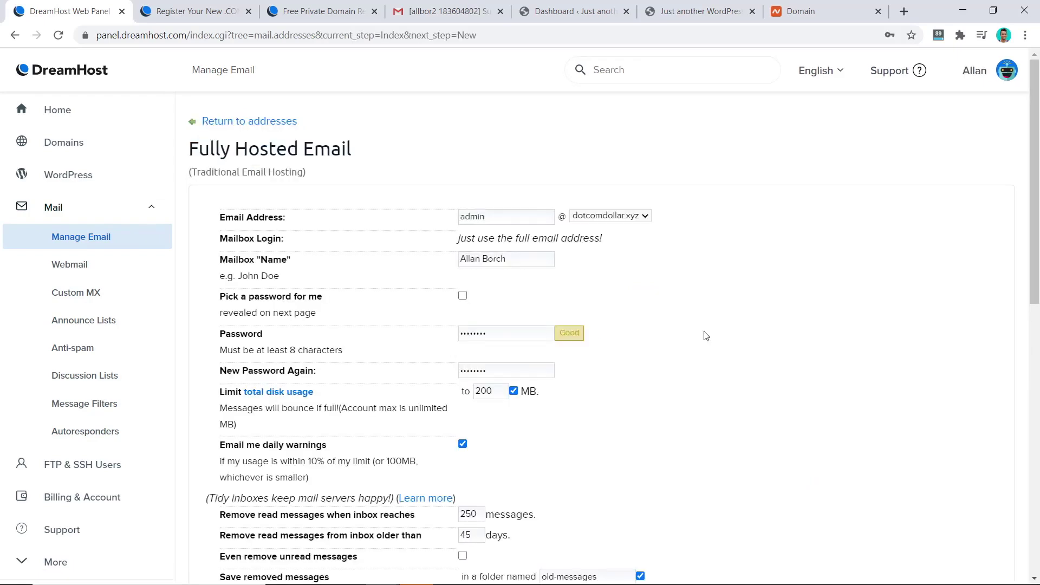
pyautogui.scroll(-3, 704, 336)
pyautogui.scroll(3, 704, 337)
pyautogui.scroll(-2, 703, 335)
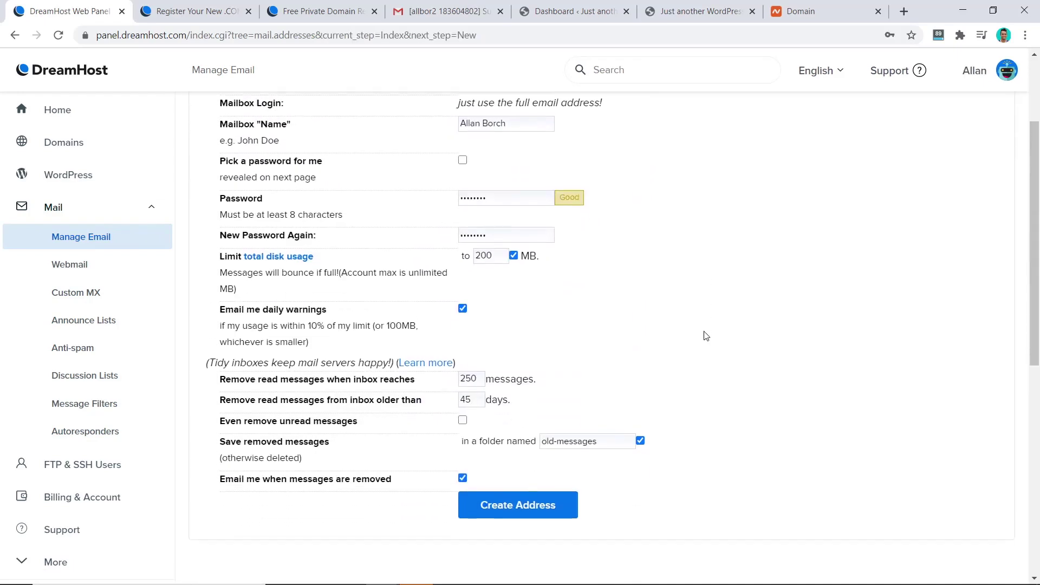
pyautogui.click(506, 516)
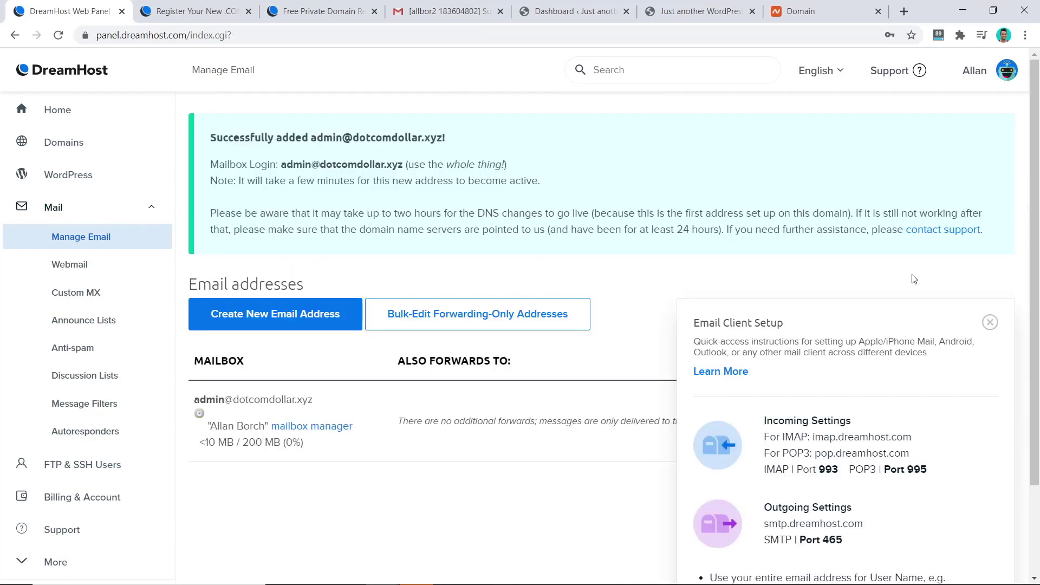